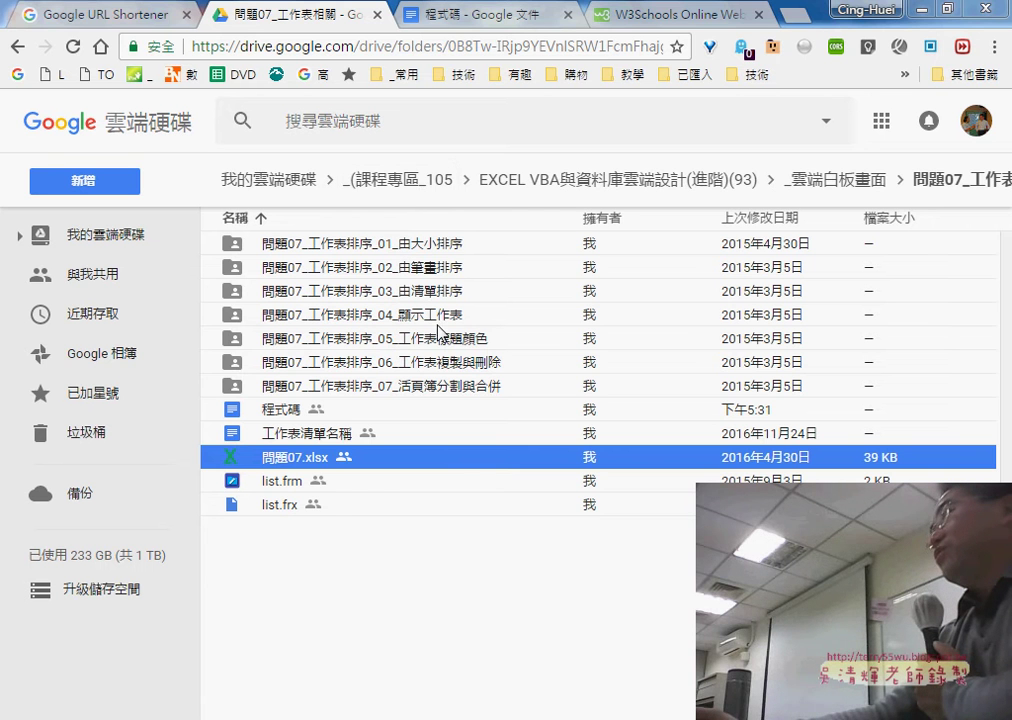
- Select the 07 worksheet-sorting folder in the Google Drive course folder
left_click(449, 388)
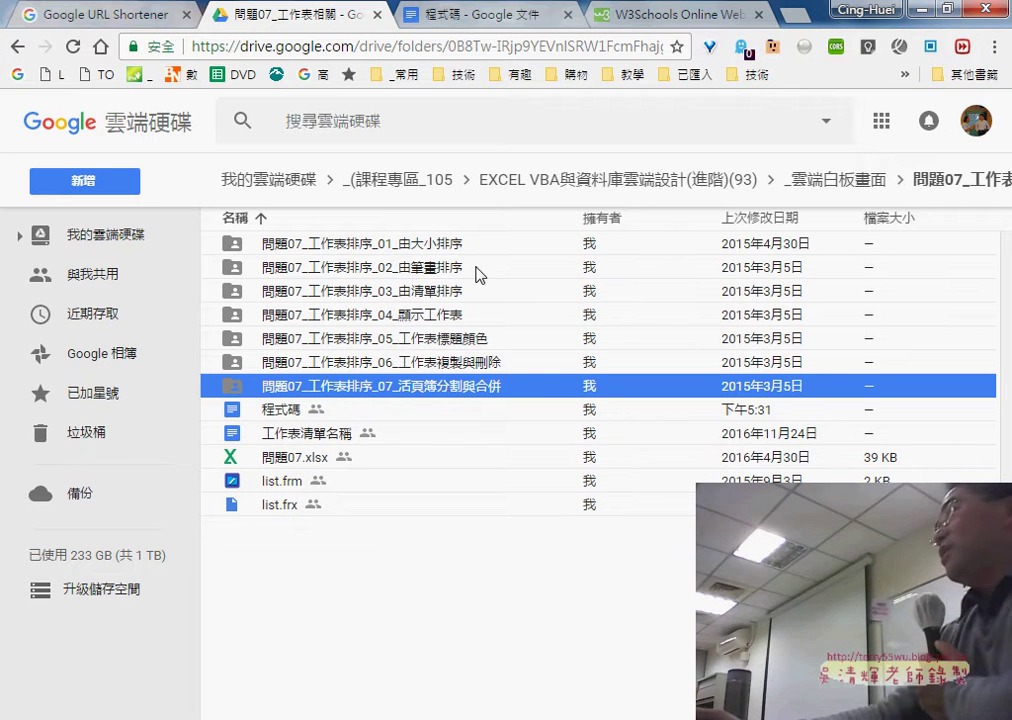
- Show the top of the 程式碼 lesson notes, then switch to 問題07.xlsx in Excel
left_click(481, 37)
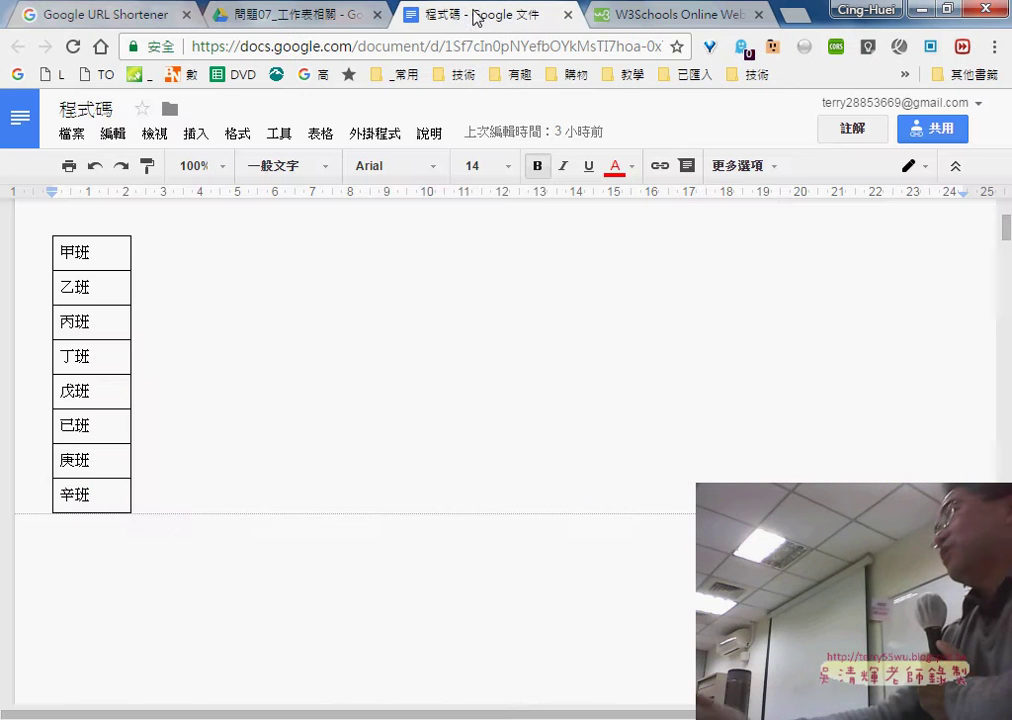
scroll(441, 285, "up", 3)
scroll(441, 289, "up", 2)
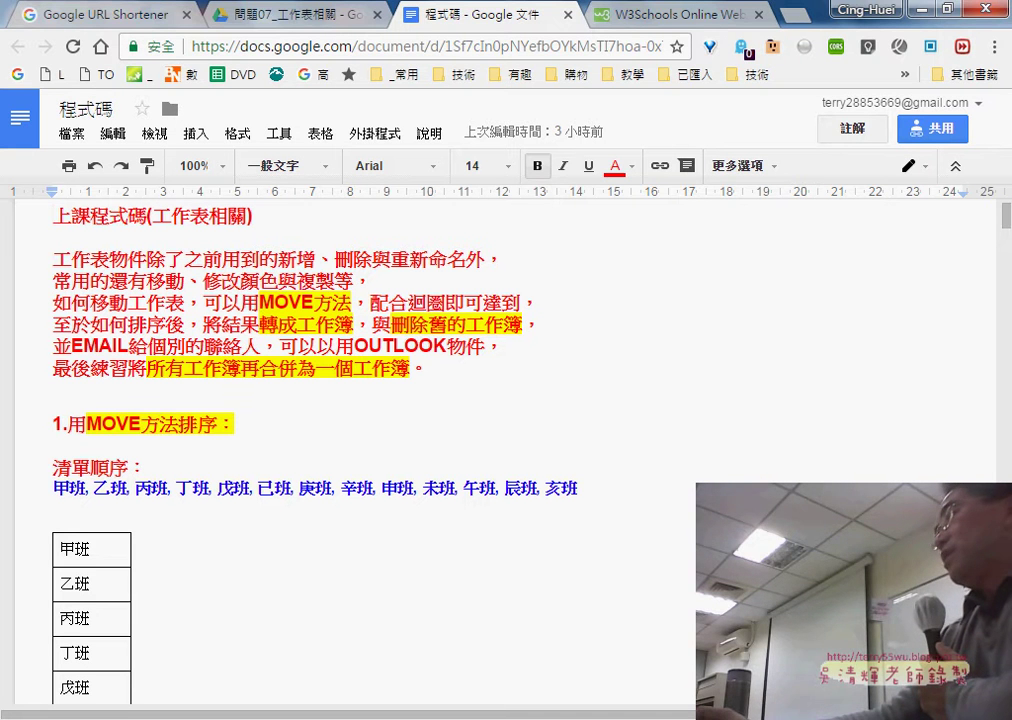
key("alt+Tab")
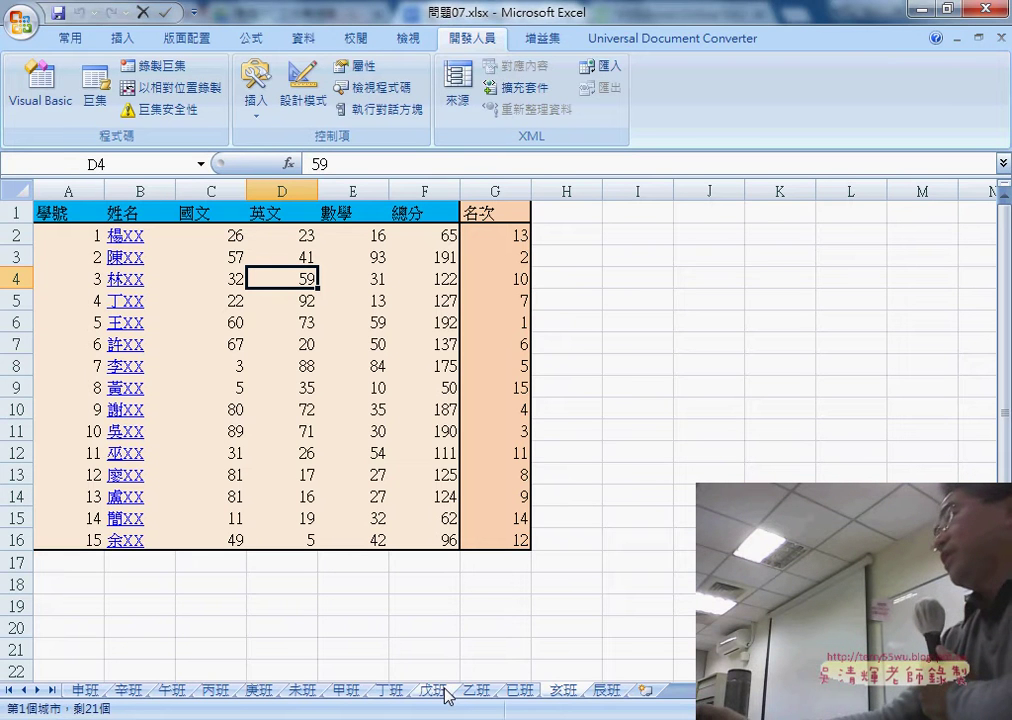
- Look over the 甲班 and 丁班 class sheets, then return to the 程式碼 notes
left_click(345, 692)
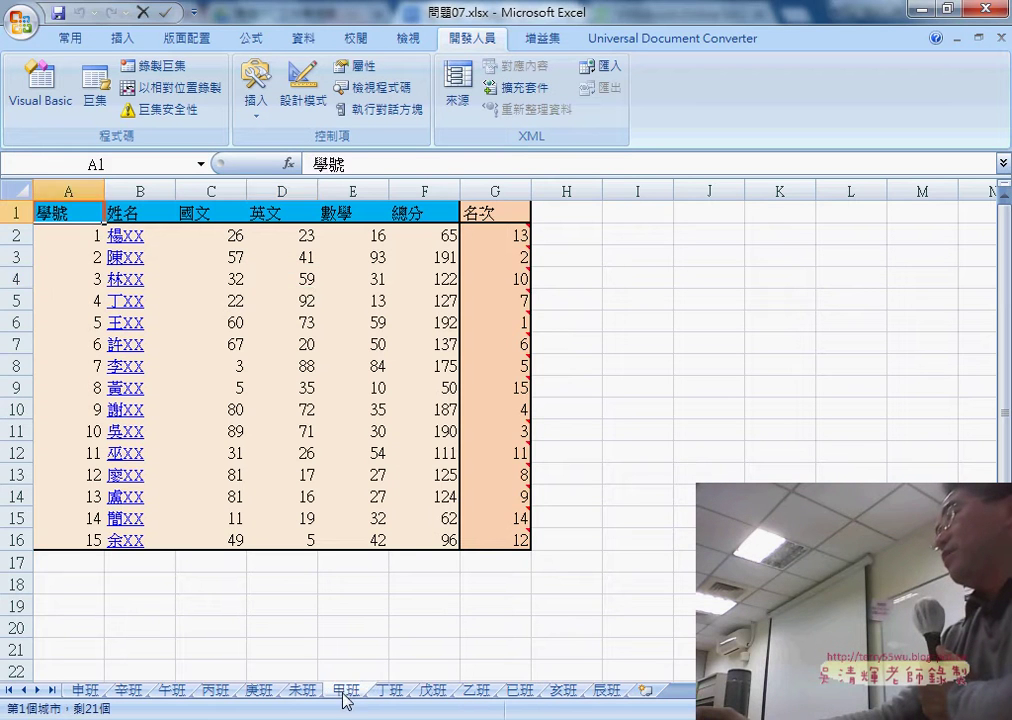
left_click(390, 692)
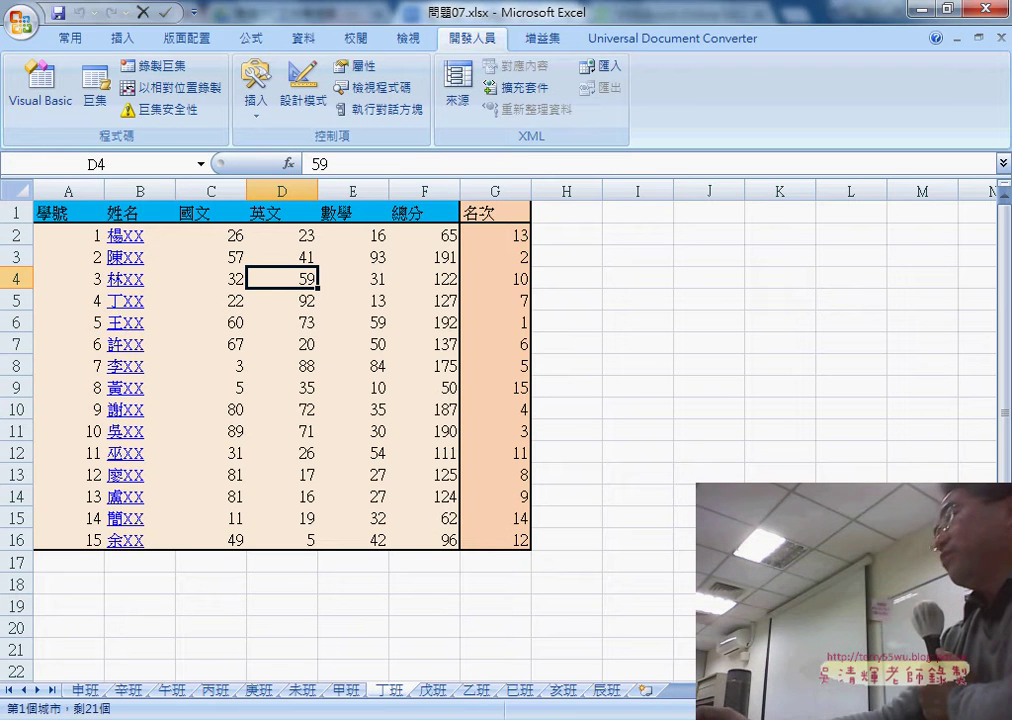
left_click(375, 610)
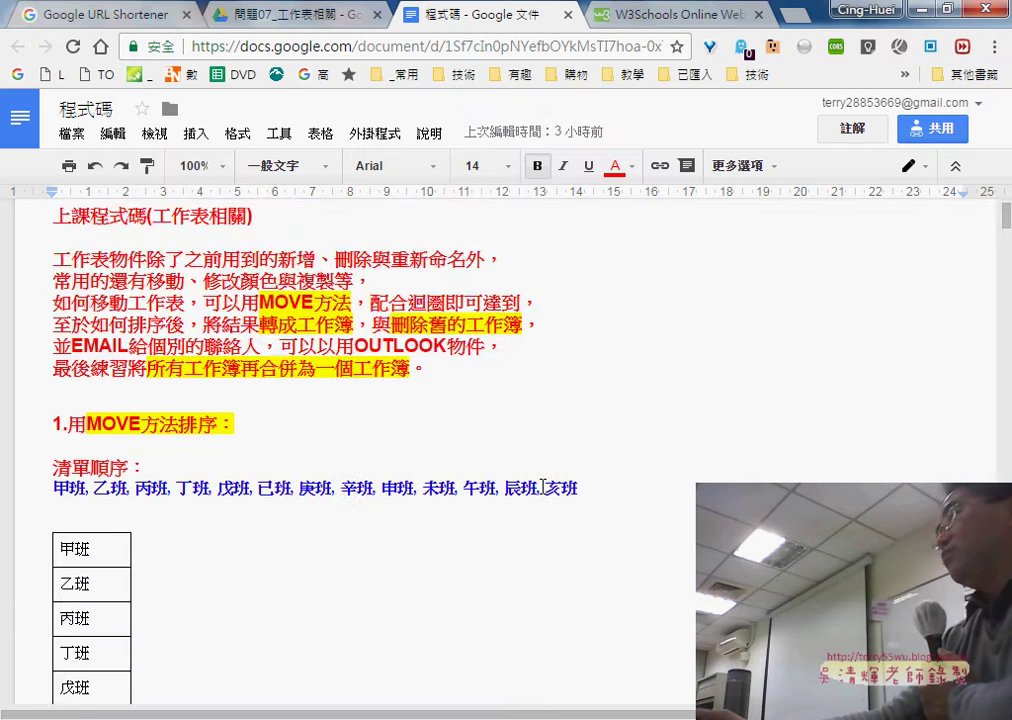
- Highlight the MOVE方法 phrase in the 程式碼 lesson notes
scroll(543, 487, "down", 2)
scroll(450, 440, "up", 2)
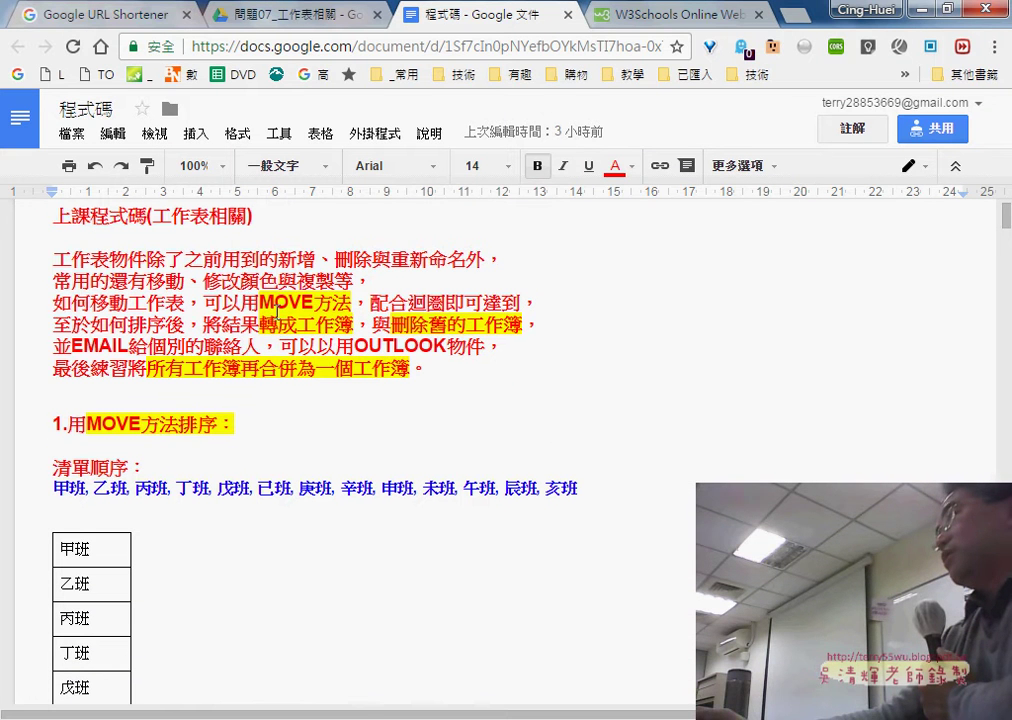
left_click_drag(261, 301, 352, 301)
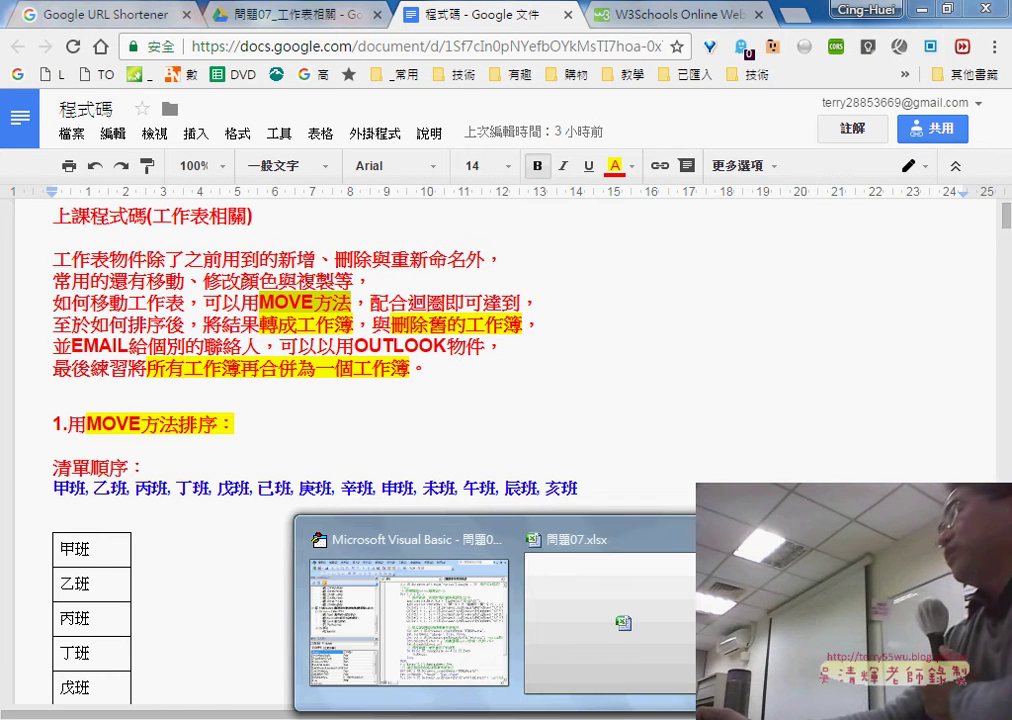
- Drag the sheet tabs so 甲班, 乙班 and 丙班 are the first three sheets in order
left_click(556, 650)
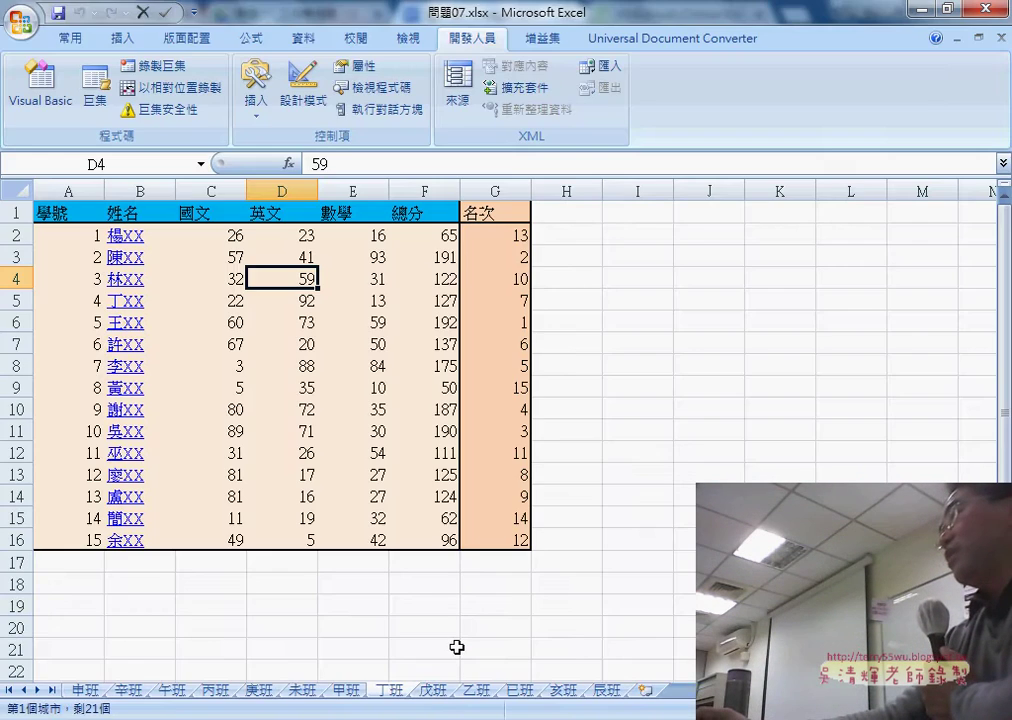
left_click(345, 690)
left_click_drag(323, 677, 95, 675)
mouse_move(468, 689)
left_mouse_down()
mouse_move(258, 660)
mouse_move(140, 688)
left_mouse_up()
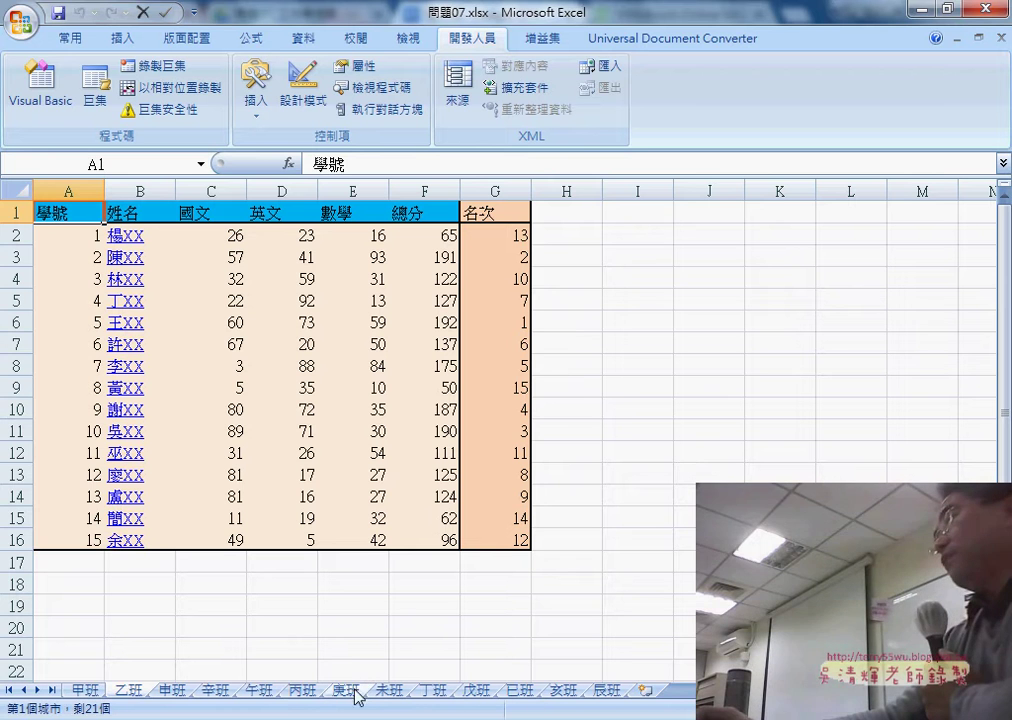
left_click(288, 688)
left_click_drag(170, 683, 168, 685)
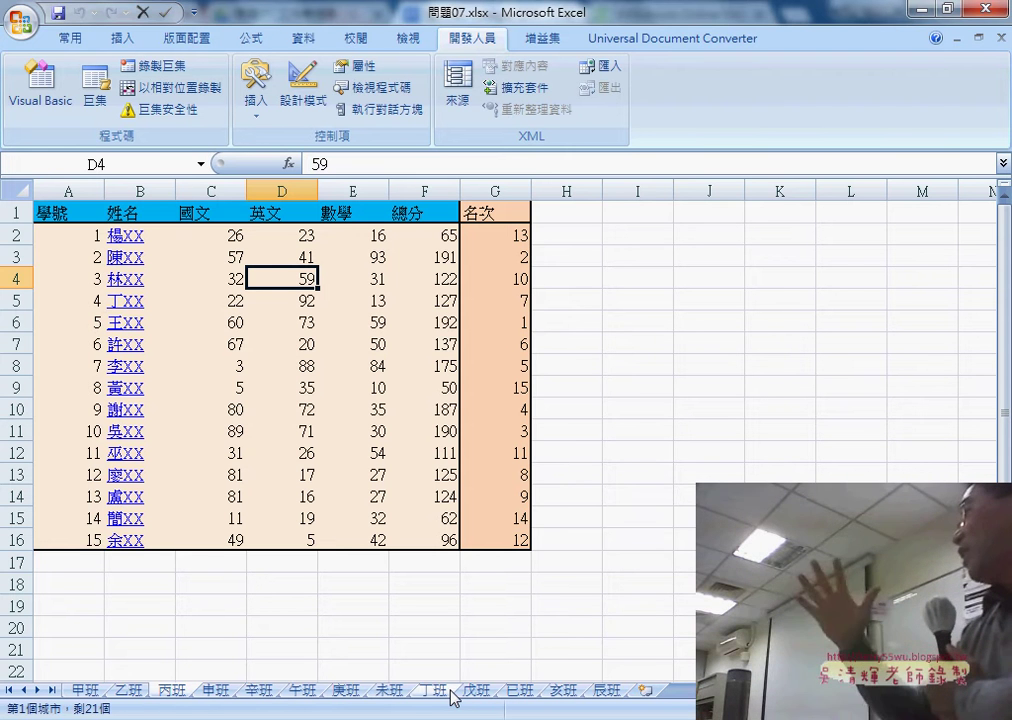
left_click(84, 690)
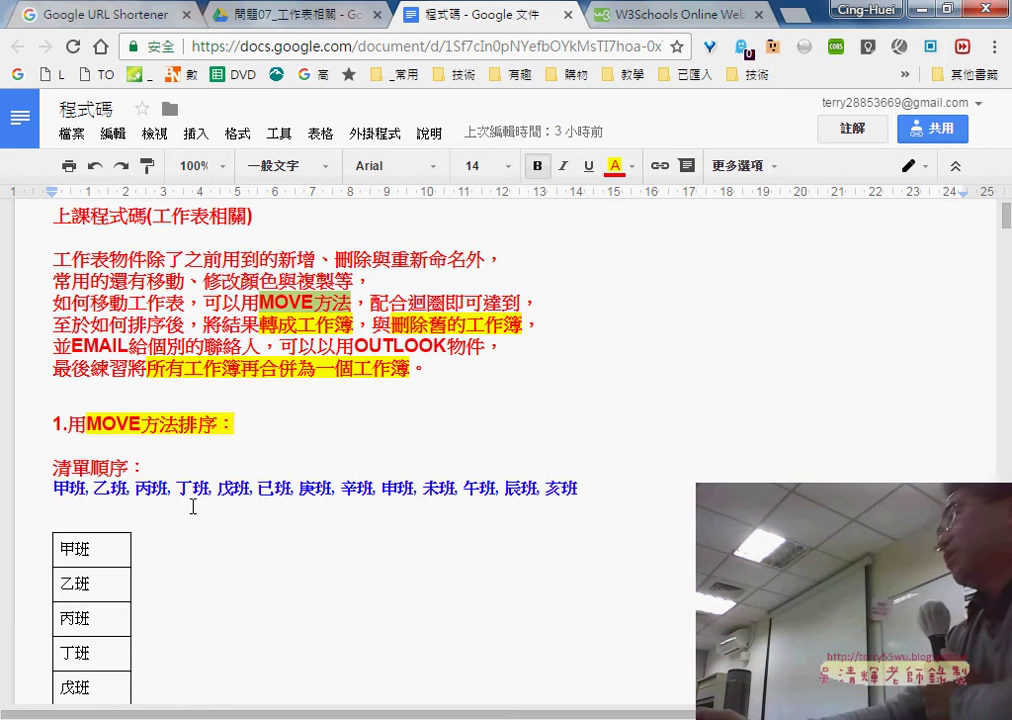
- Select the table's 甲班–亥班 class-name column and copy it
scroll(193, 507, "down", 2)
left_click(65, 351)
scroll(104, 377, "down", 1)
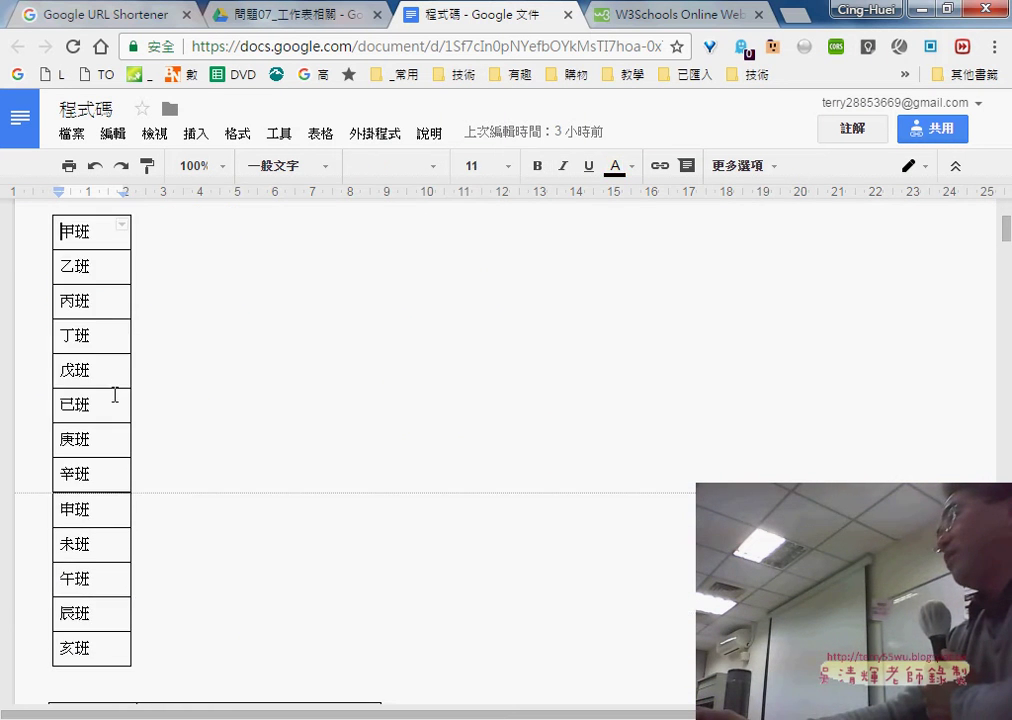
scroll(113, 395, "down", 1)
scroll(113, 395, "up", 1)
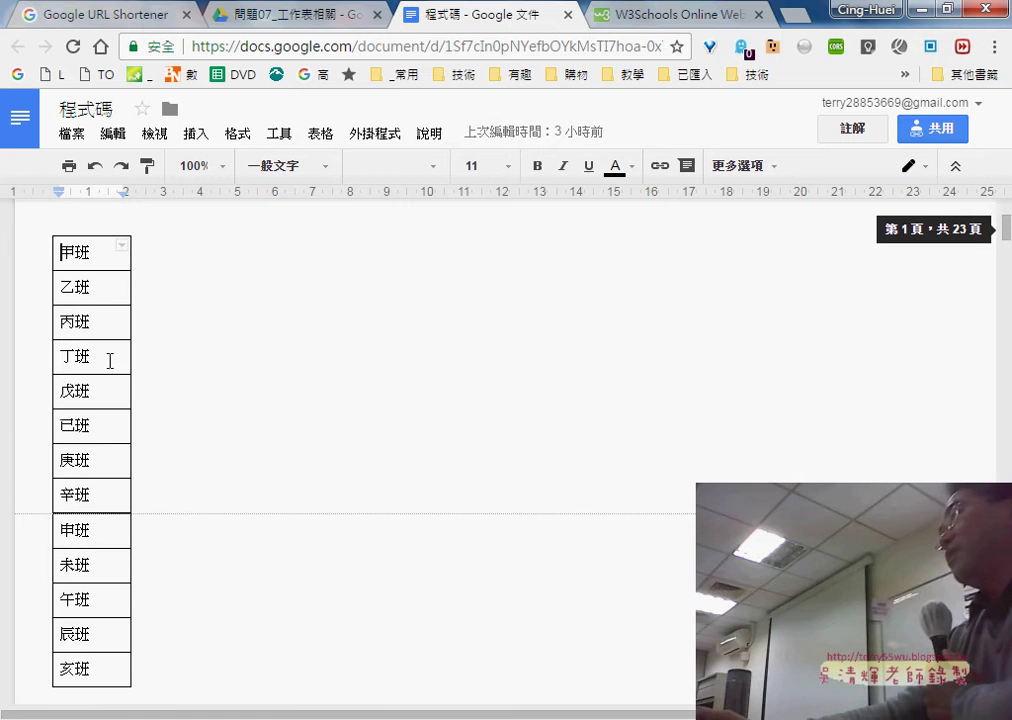
left_click_drag(77, 260, 117, 666)
right_click(121, 488)
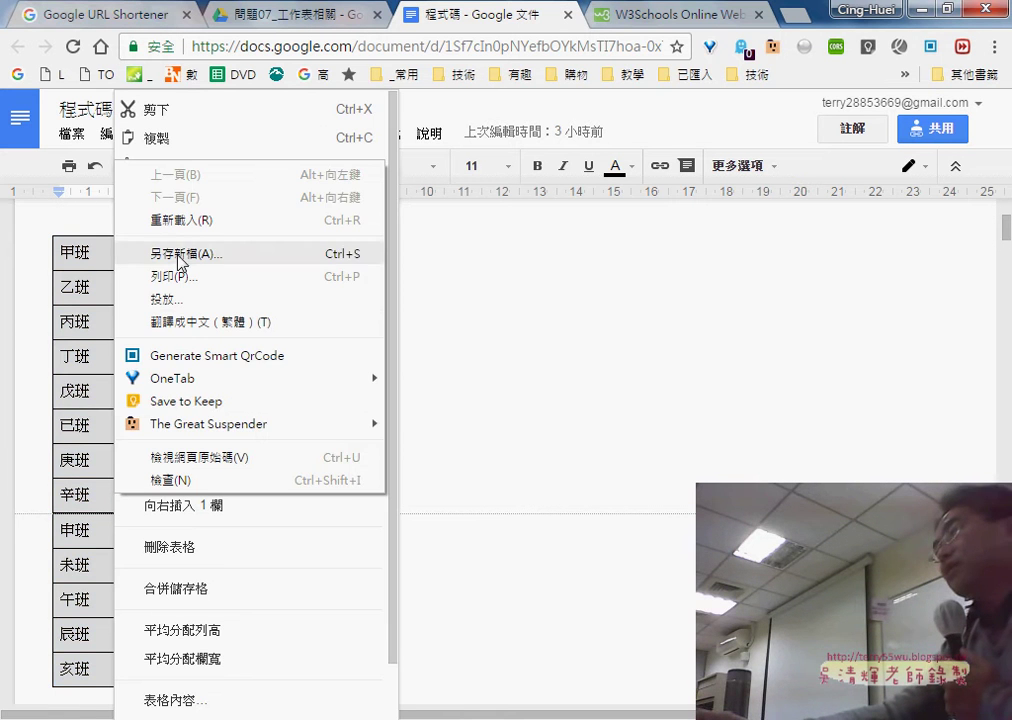
right_click(88, 290)
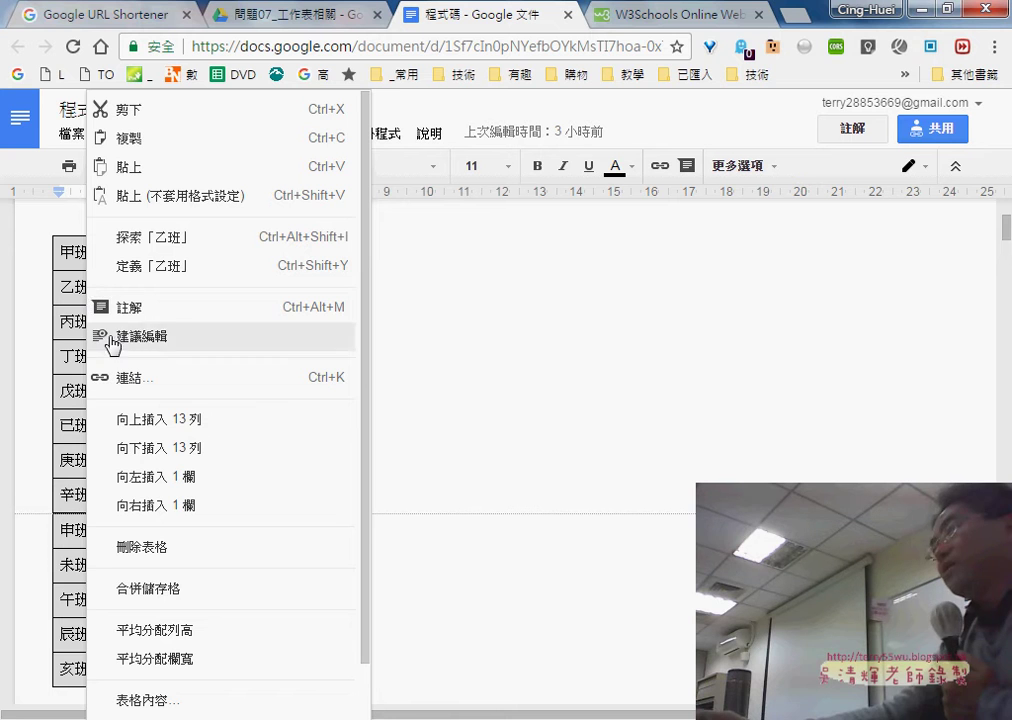
left_click(132, 139)
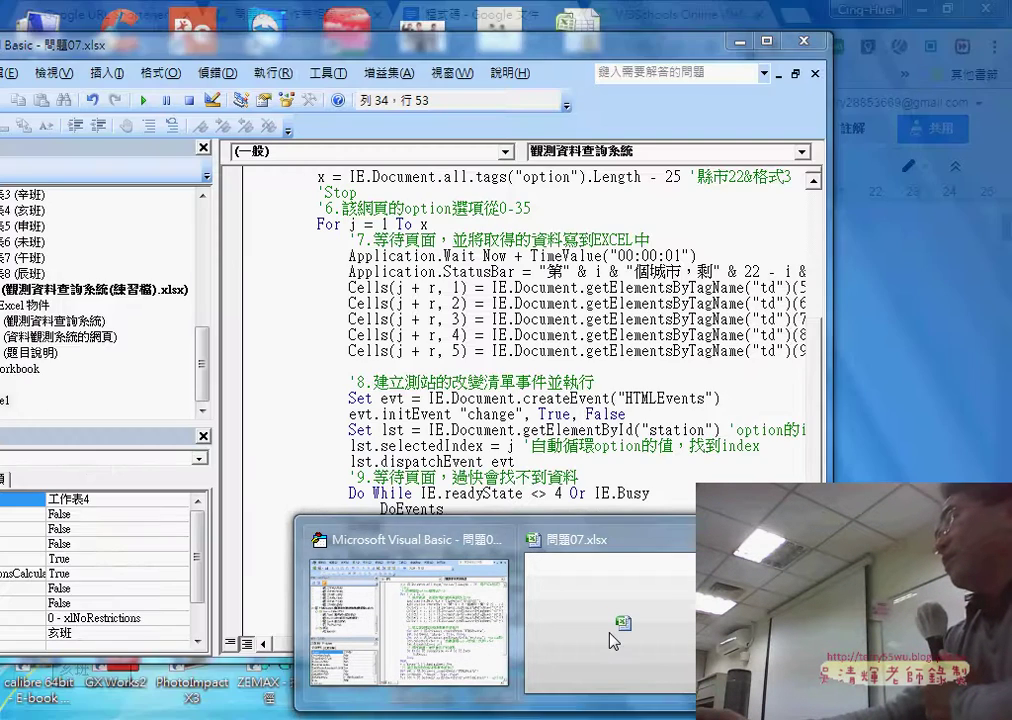
- Paste the copied class names starting at cell I2 of the 甲班 sheet
left_click(610, 615)
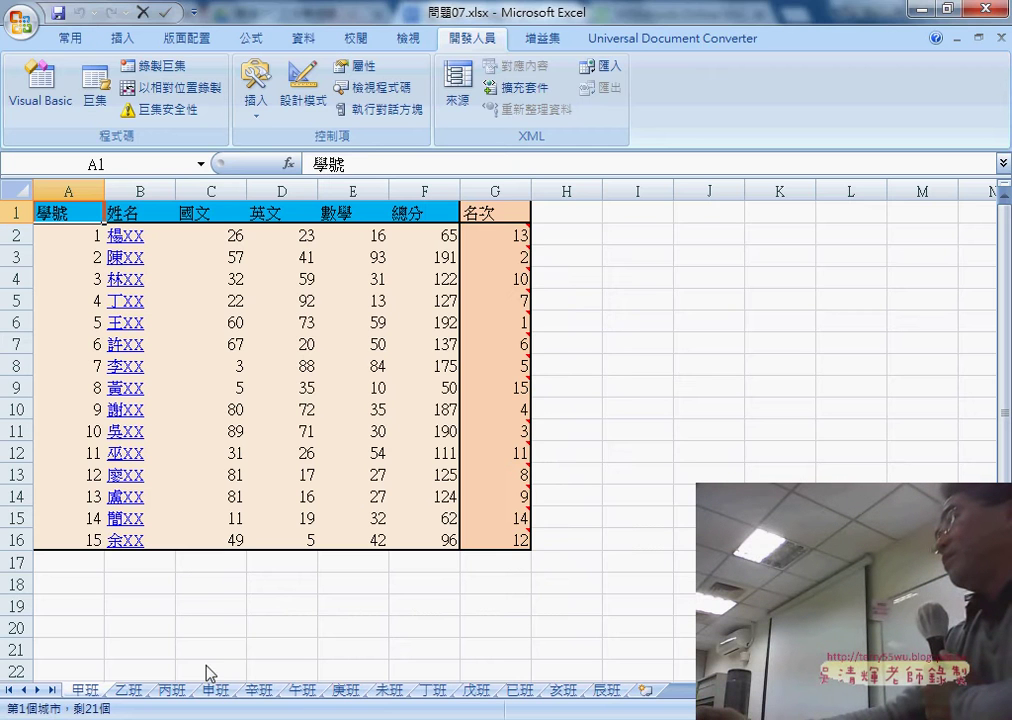
left_click(640, 211)
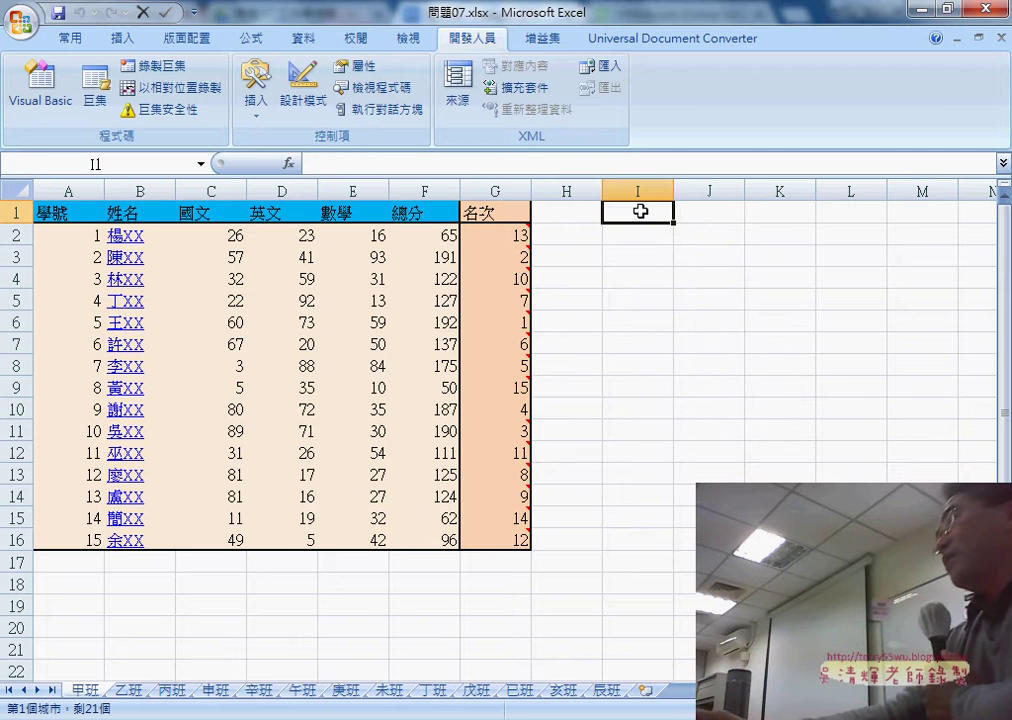
left_click(637, 232)
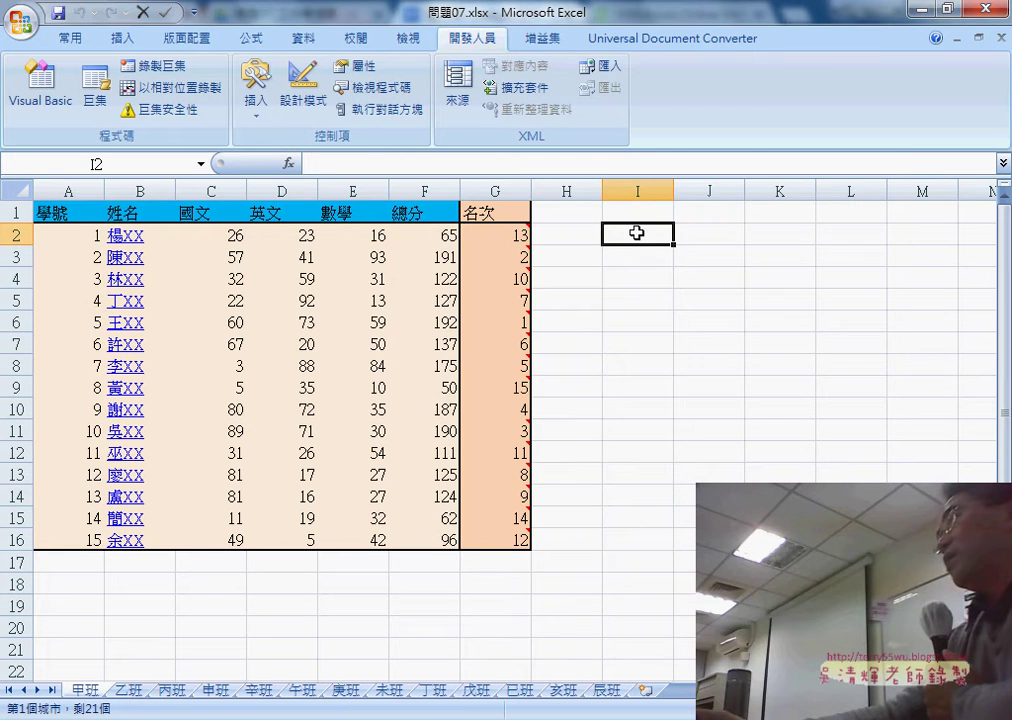
right_click(637, 232)
left_click(680, 257)
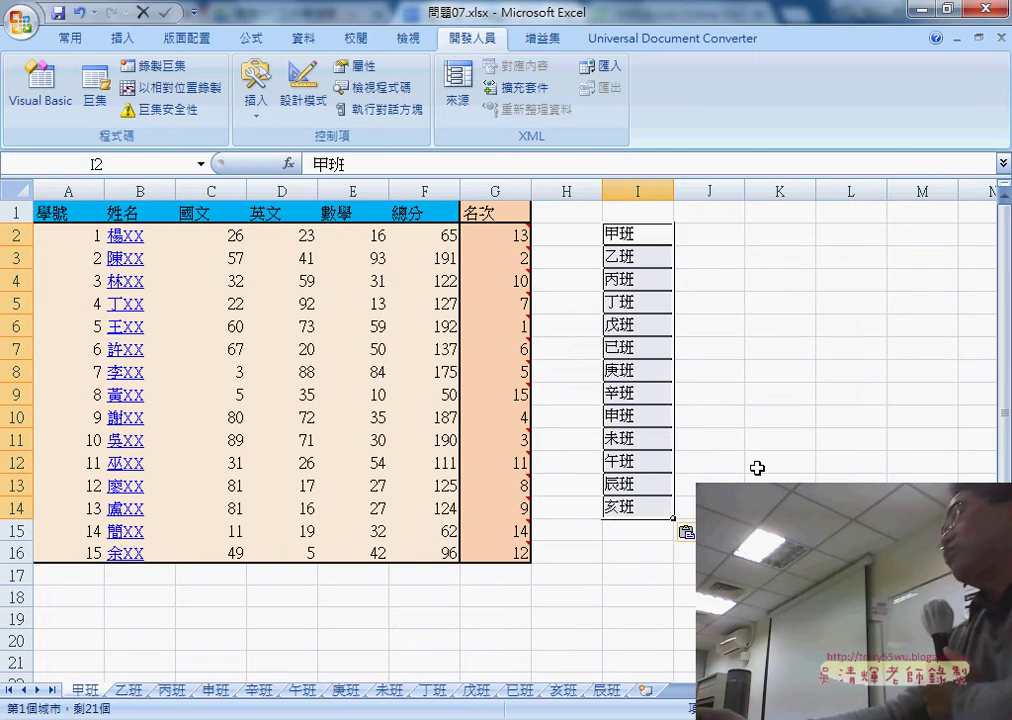
- Check the pasted list by selecting I2:I14, 甲班 through 亥班
left_click(632, 210)
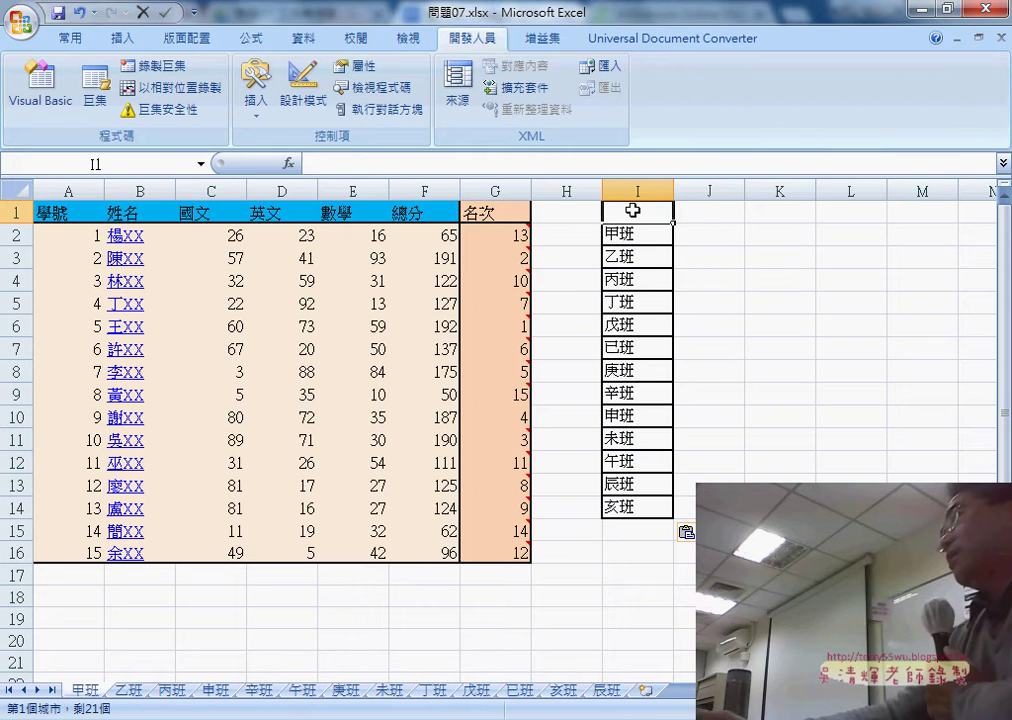
left_click(638, 226)
key("Up")
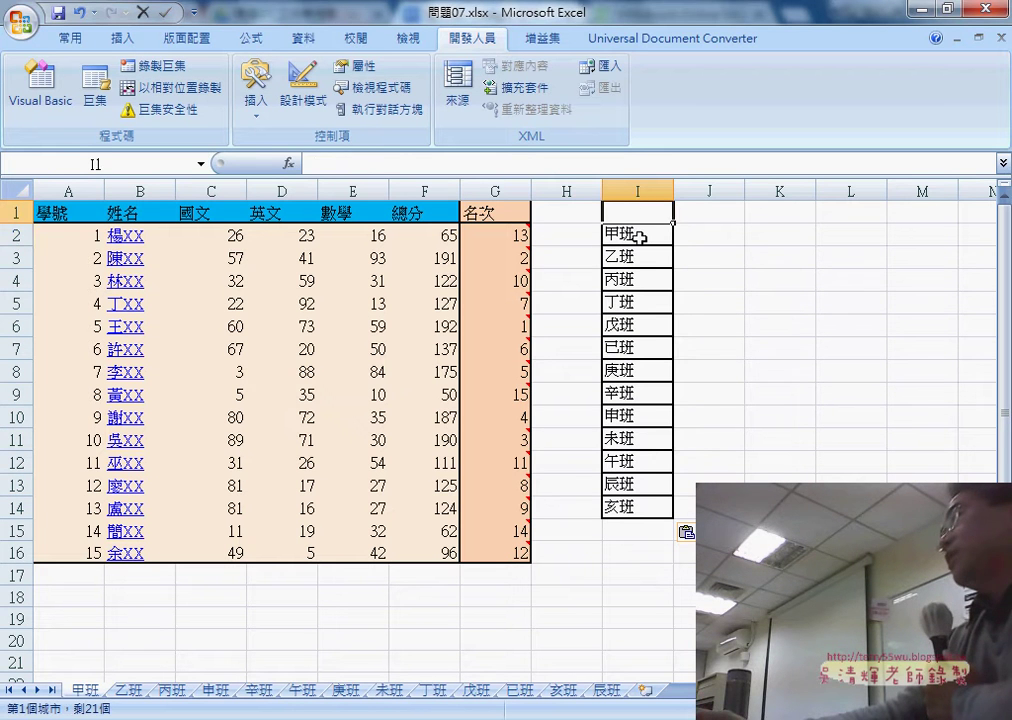
left_click(638, 237)
left_click(650, 512)
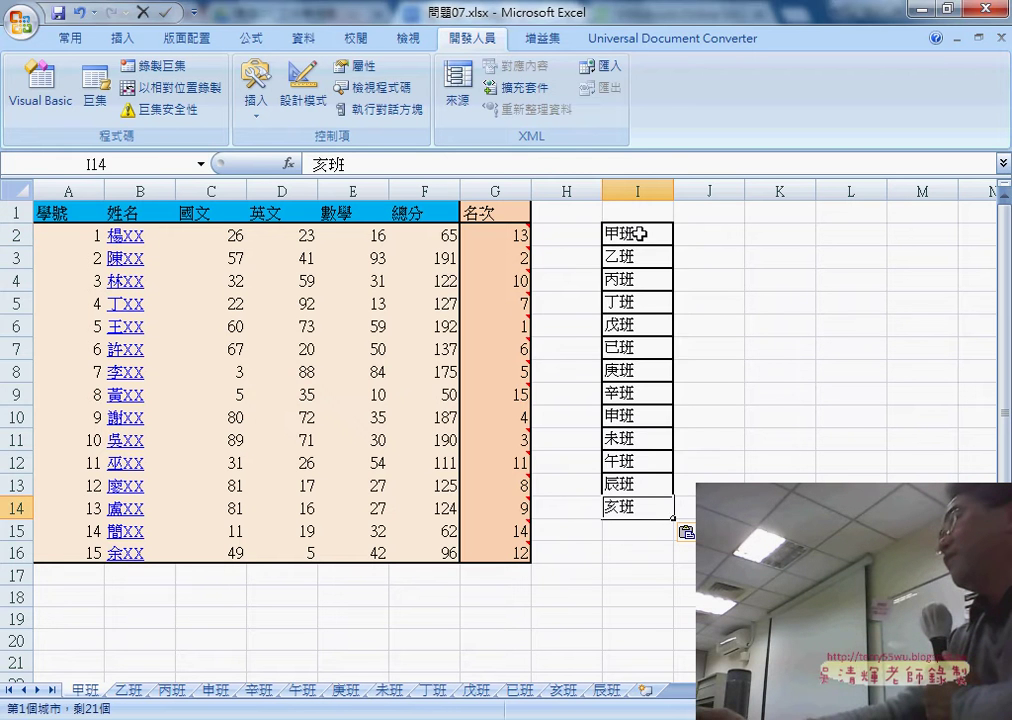
left_click_drag(641, 231, 636, 511)
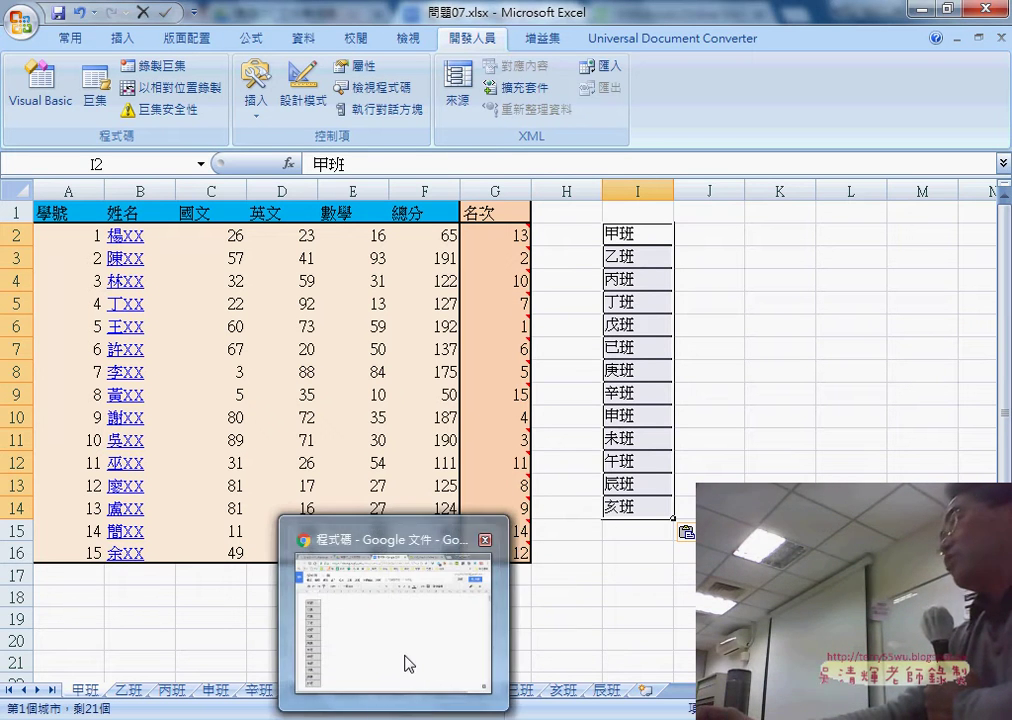
- Scroll to the top of the notes and highlight the text about converting to workbooks
left_click(407, 661)
scroll(499, 530, "up", 3)
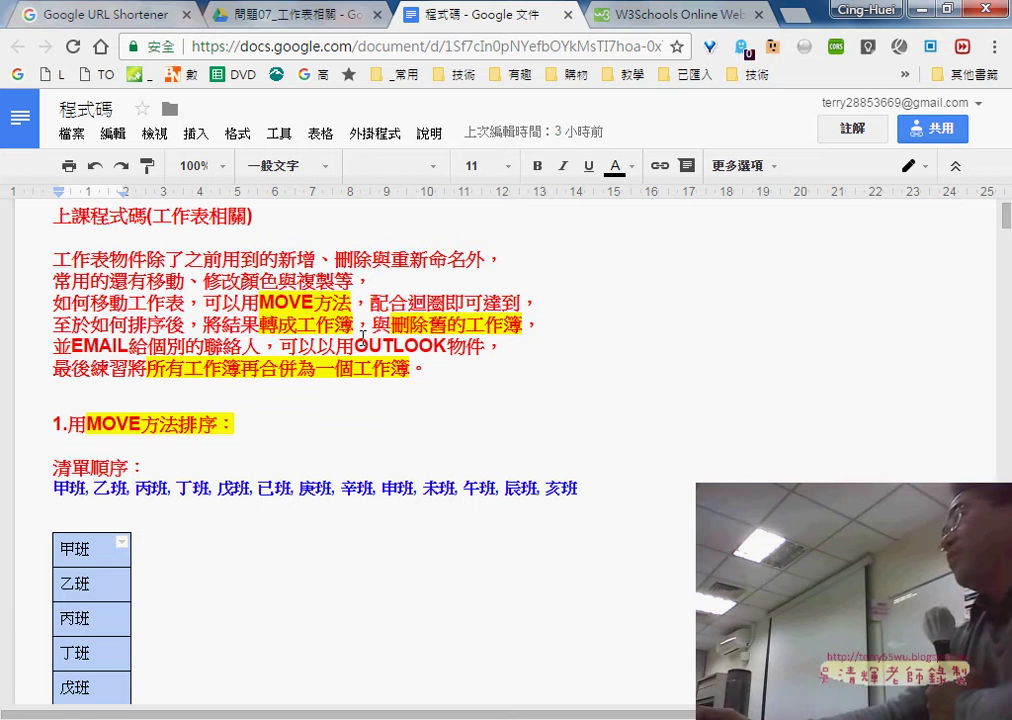
left_click_drag(298, 330, 348, 326)
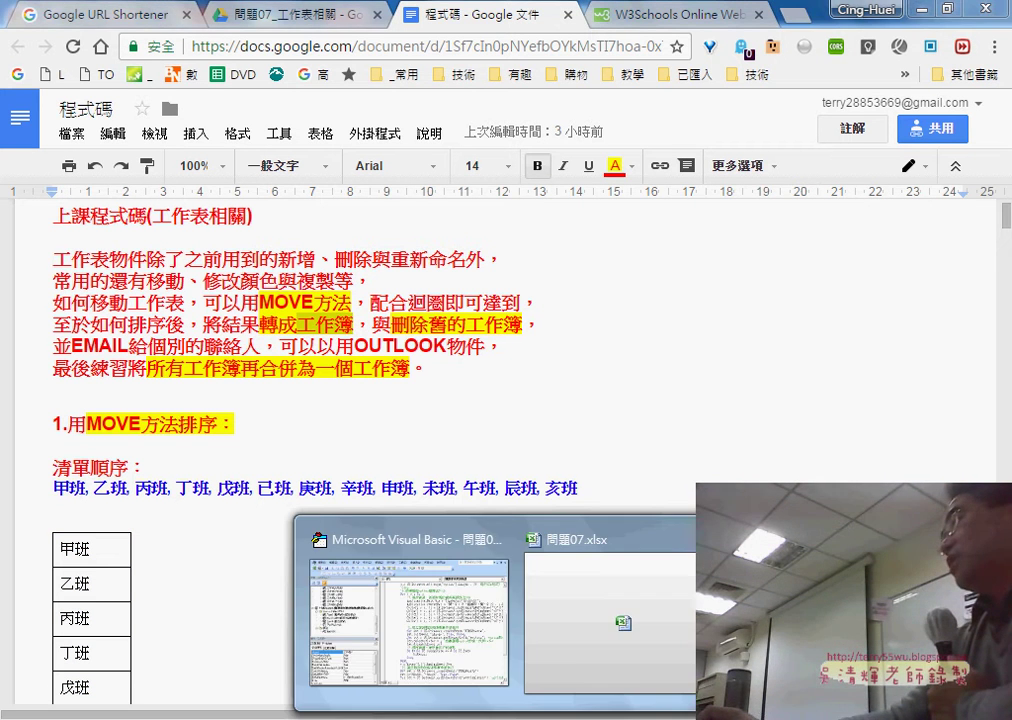
- In Excel, dismiss the Paste Options tag, then switch back to the Google Docs notes
left_click(571, 659)
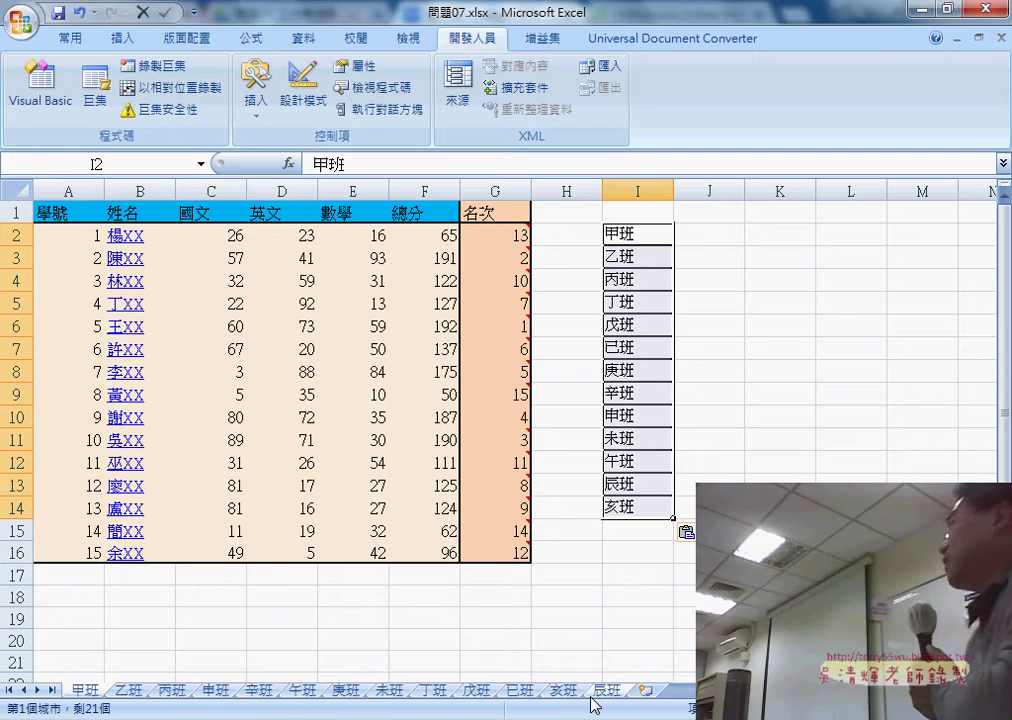
key("Escape")
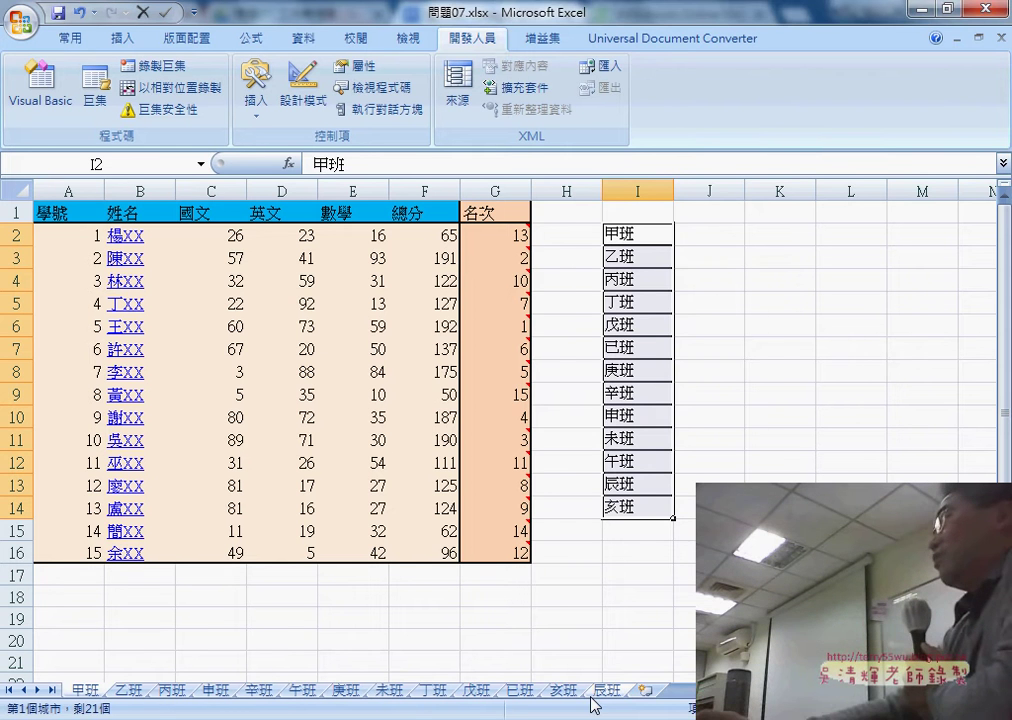
key("alt+Tab")
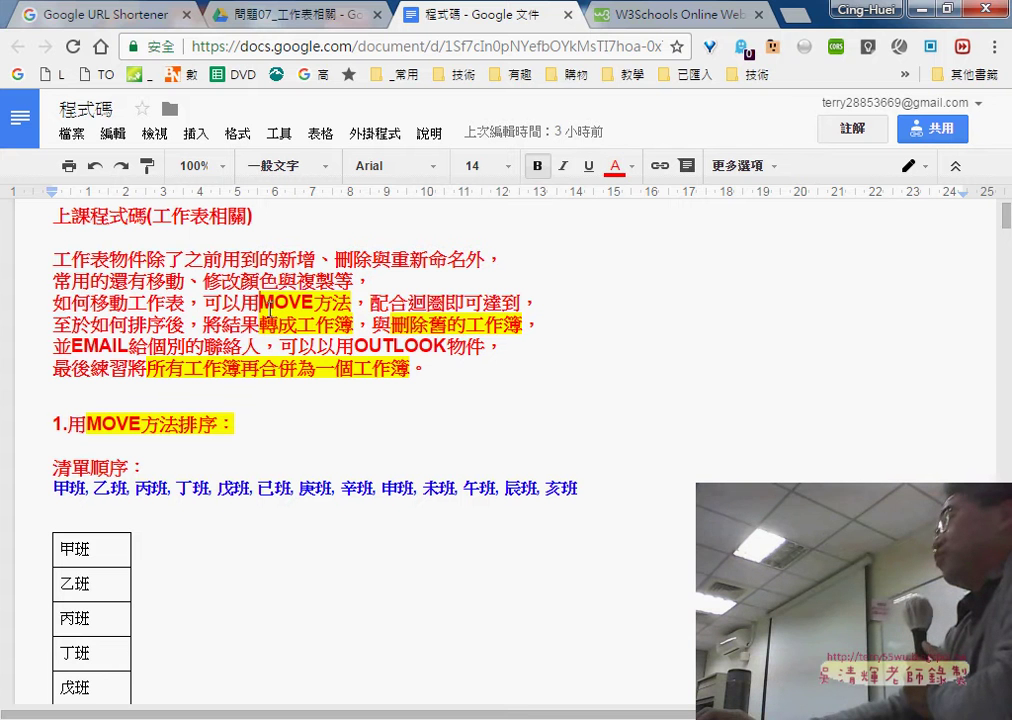
- Highlight the overview phrases: workbook, OUTLOOK物件, 轉成工作簿 and merging all workbooks into one
left_click_drag(300, 324, 358, 327)
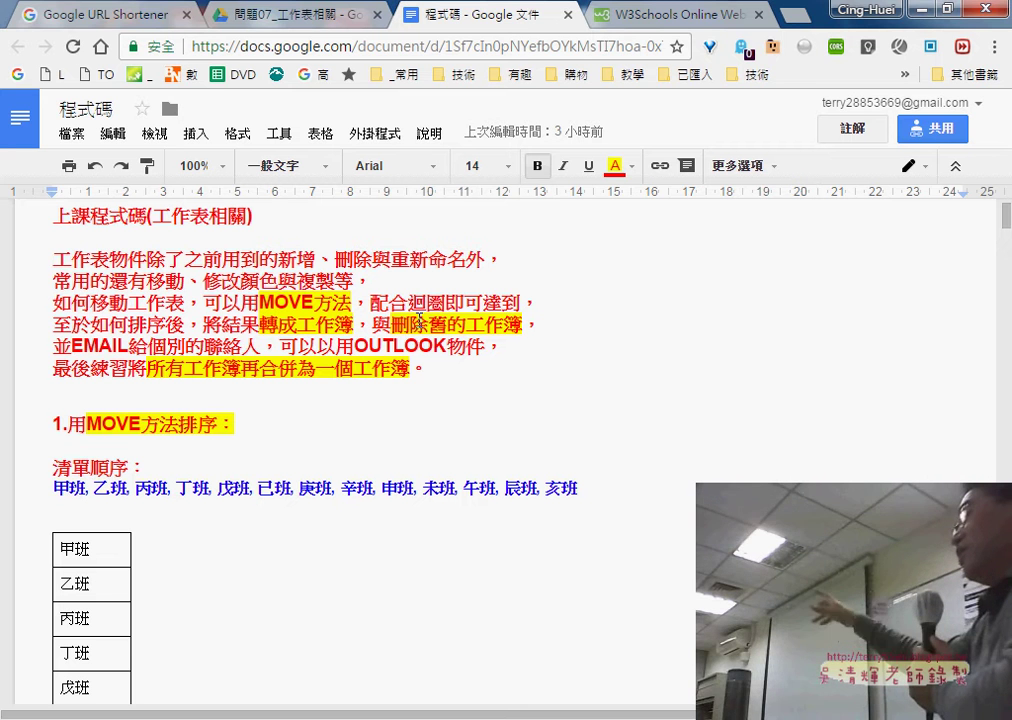
left_click(419, 319)
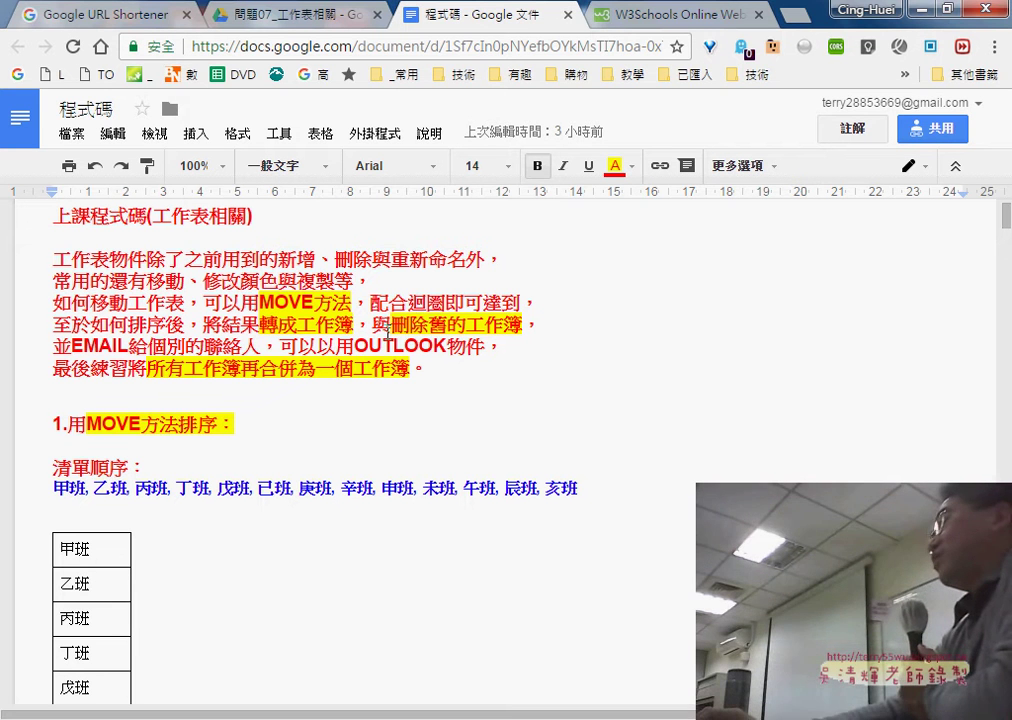
left_click_drag(353, 345, 486, 348)
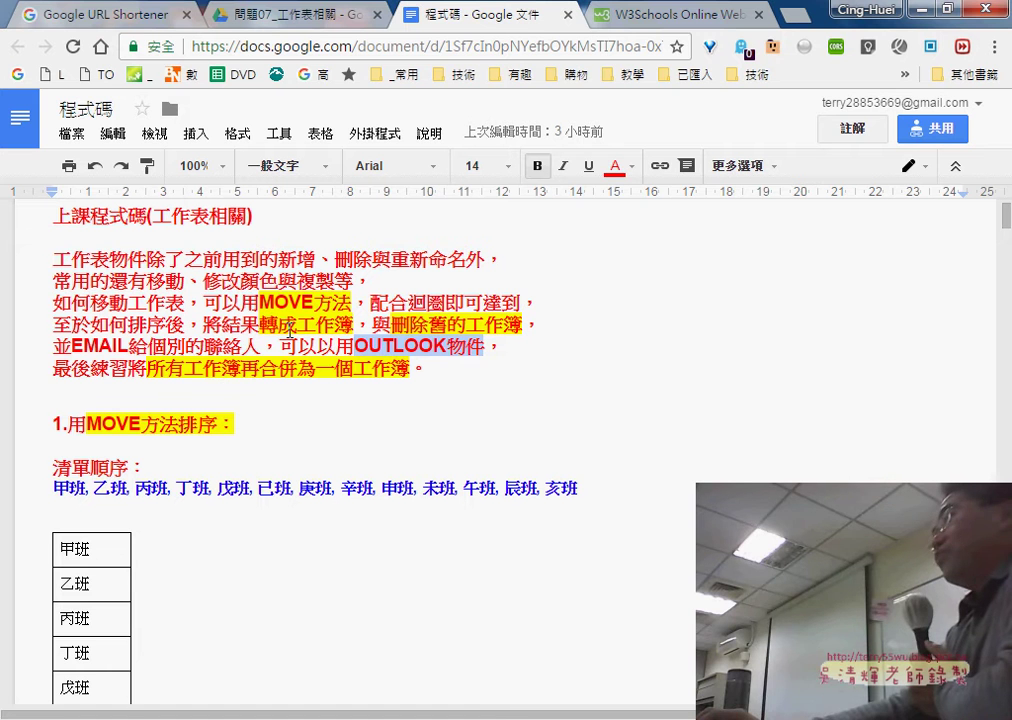
left_click_drag(289, 333, 343, 320)
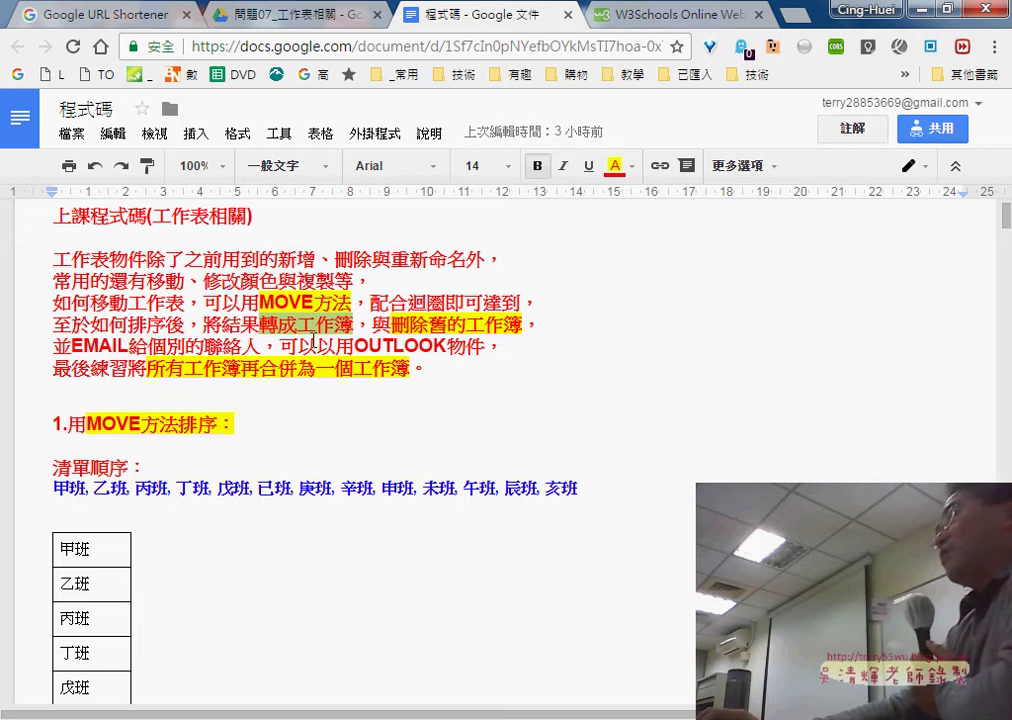
left_click_drag(149, 372, 409, 368)
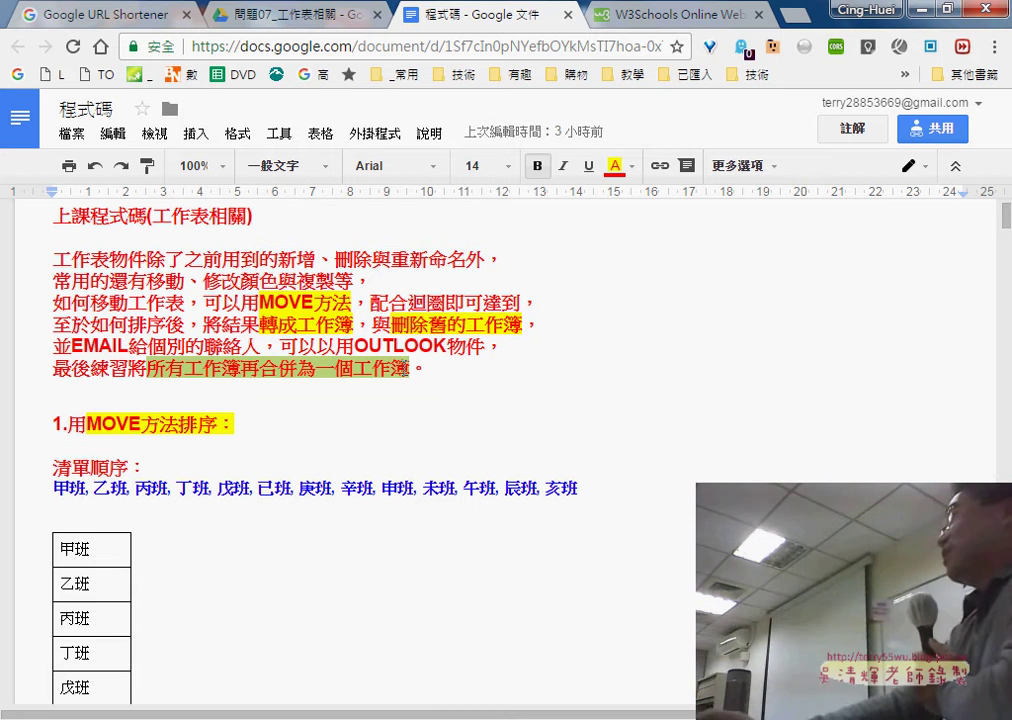
- Scroll down to the 清單/EMAIL class table and select part of its header
scroll(515, 416, "down", 2)
scroll(515, 416, "down", 2)
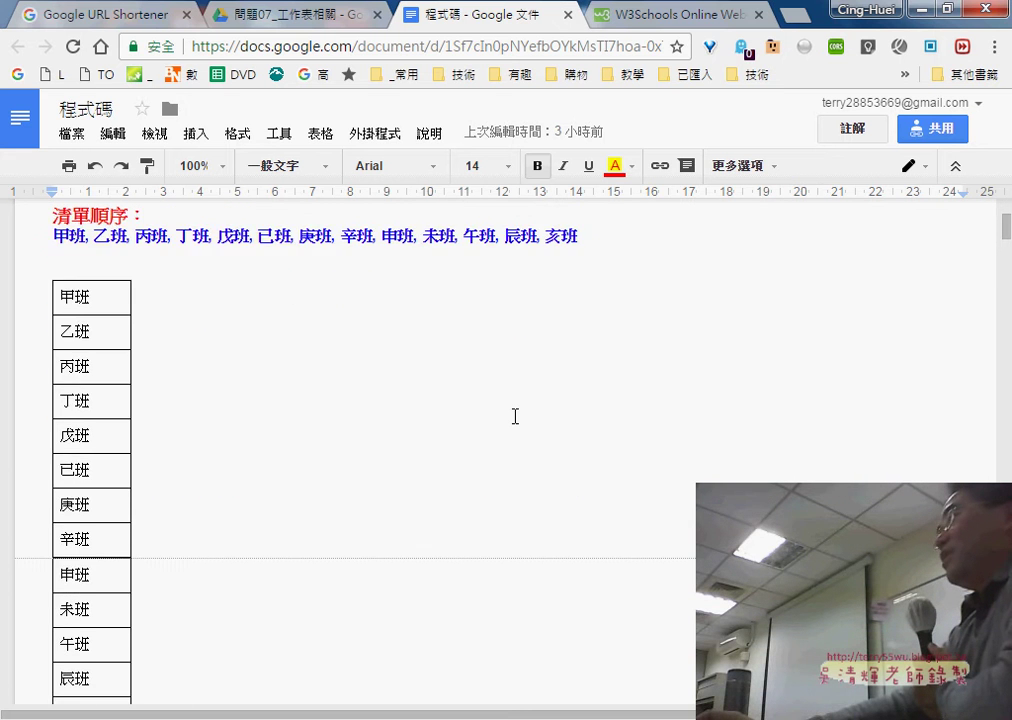
scroll(515, 416, "down", 4)
scroll(515, 416, "down", 1)
scroll(515, 416, "up", 1)
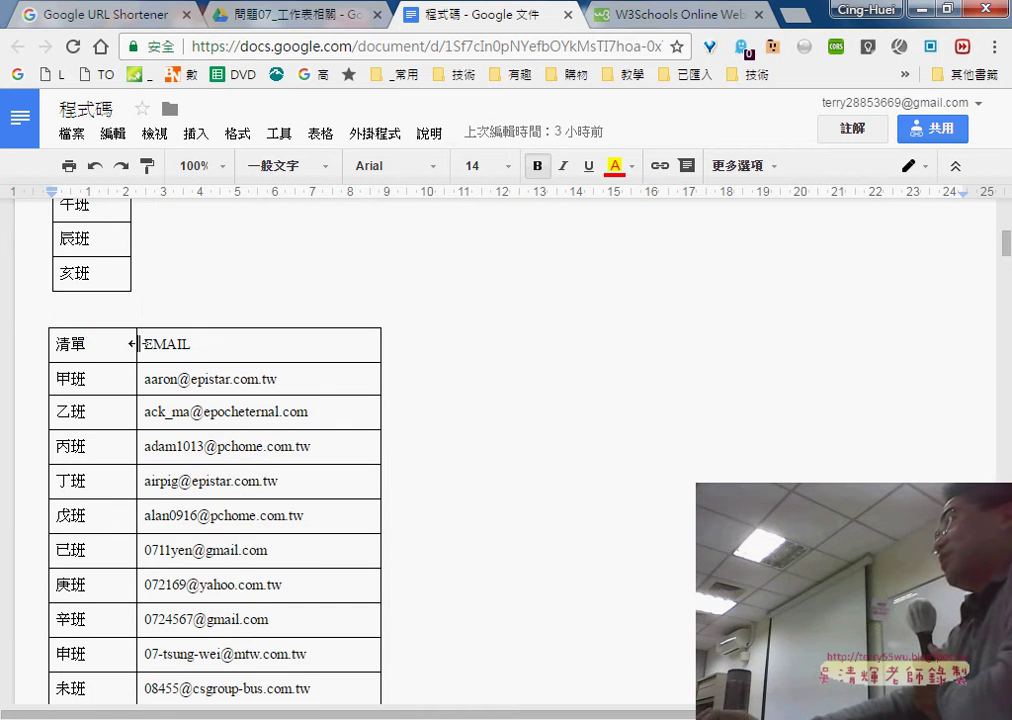
left_click(229, 352)
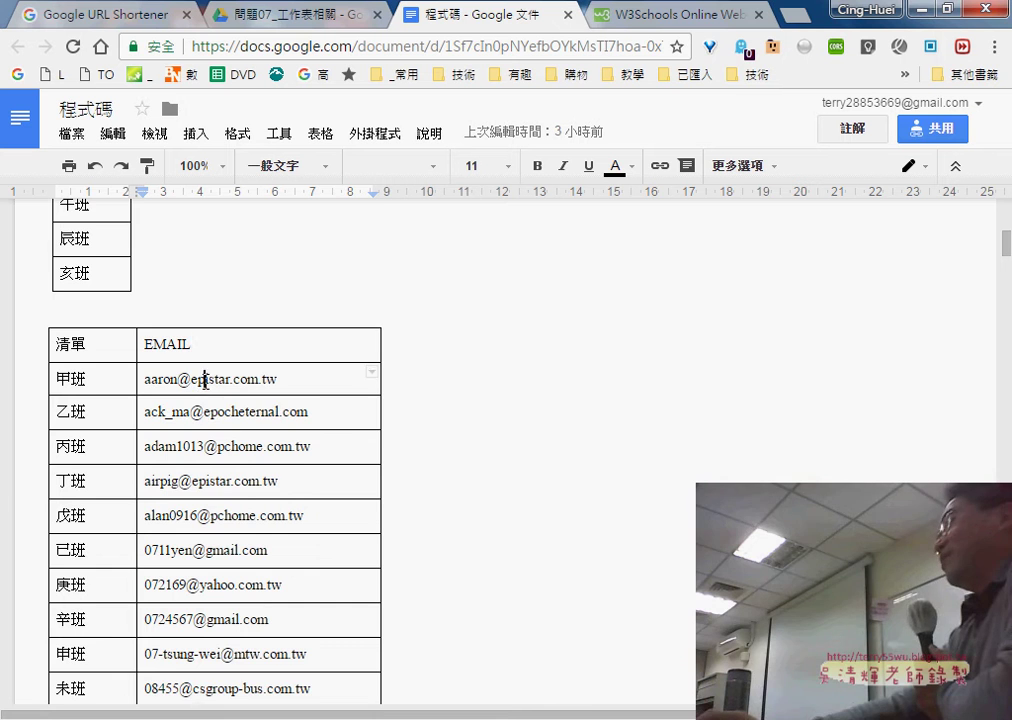
left_click_drag(205, 380, 300, 412)
- Scroll past the table to the screenshot, then return to 問題07.xlsx in Excel
scroll(377, 450, "down", 3)
scroll(376, 450, "down", 1)
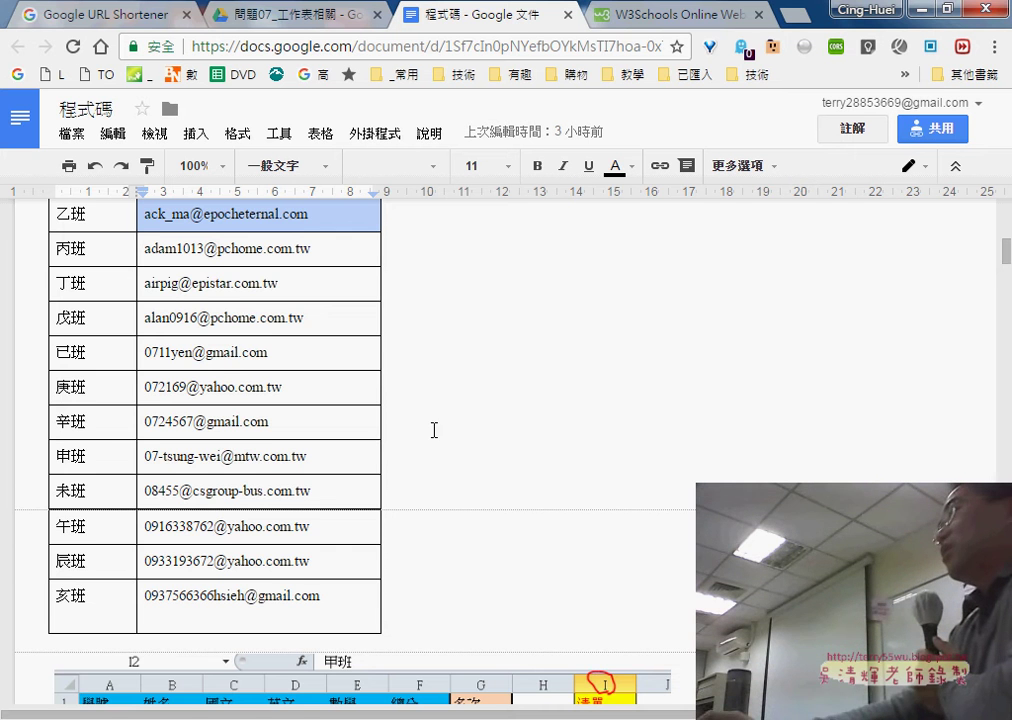
scroll(434, 430, "down", 3)
scroll(480, 450, "down", 1)
scroll(560, 470, "down", 1)
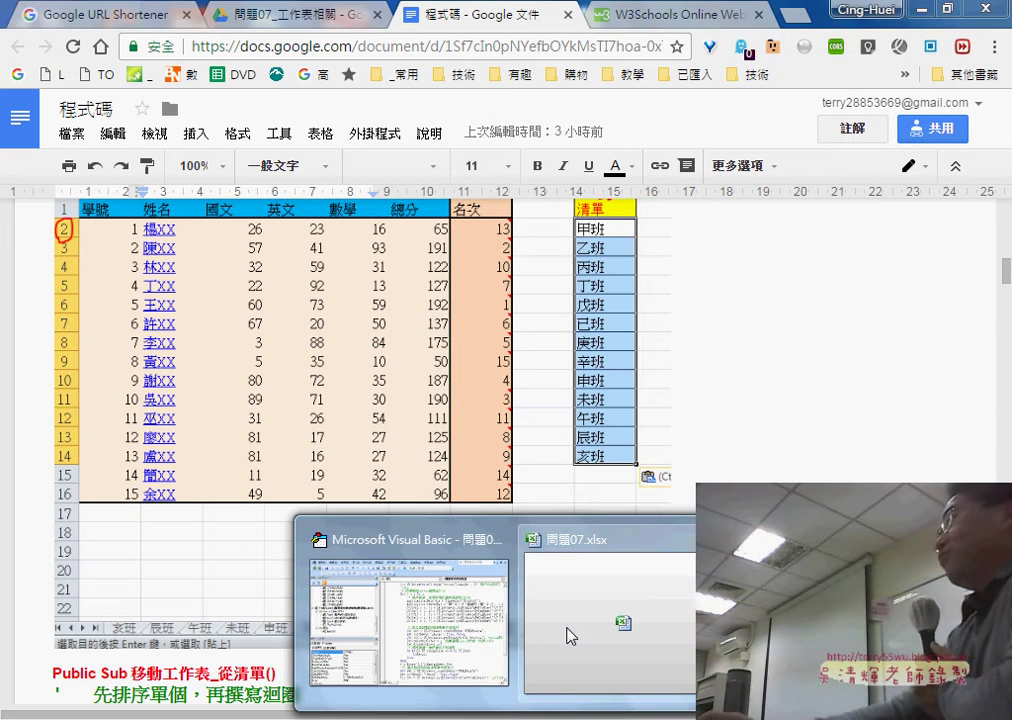
left_click(569, 637)
- Enter the header 清單 in cell I1, select the class names I2:I14, and open the 丁班 sheet
left_click(650, 216)
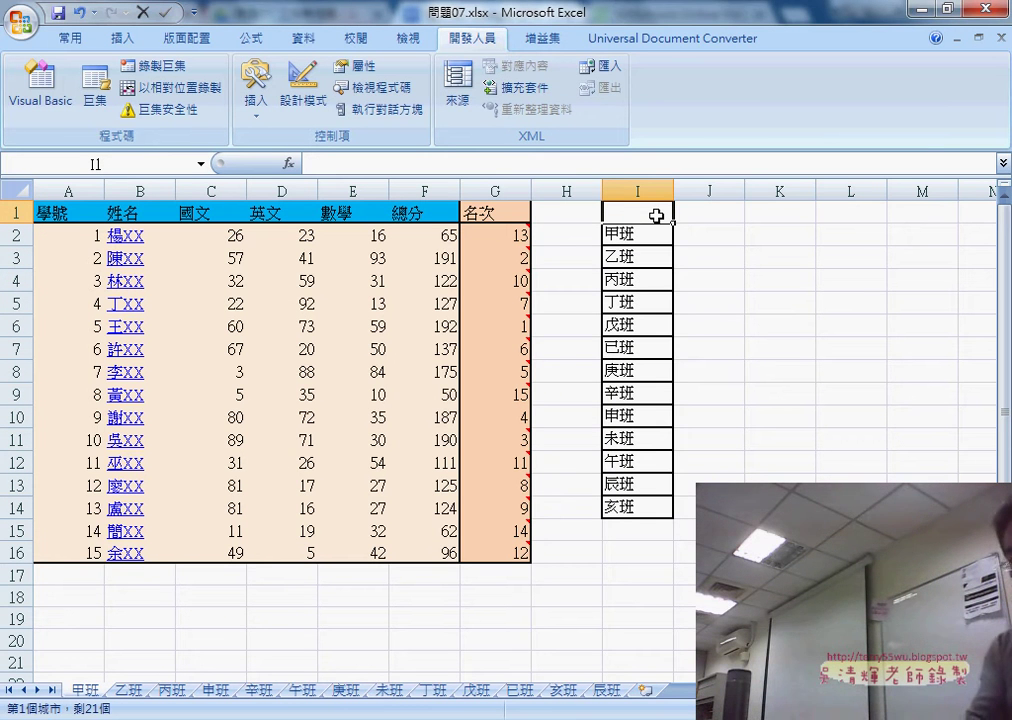
type("ㄅㄧ")
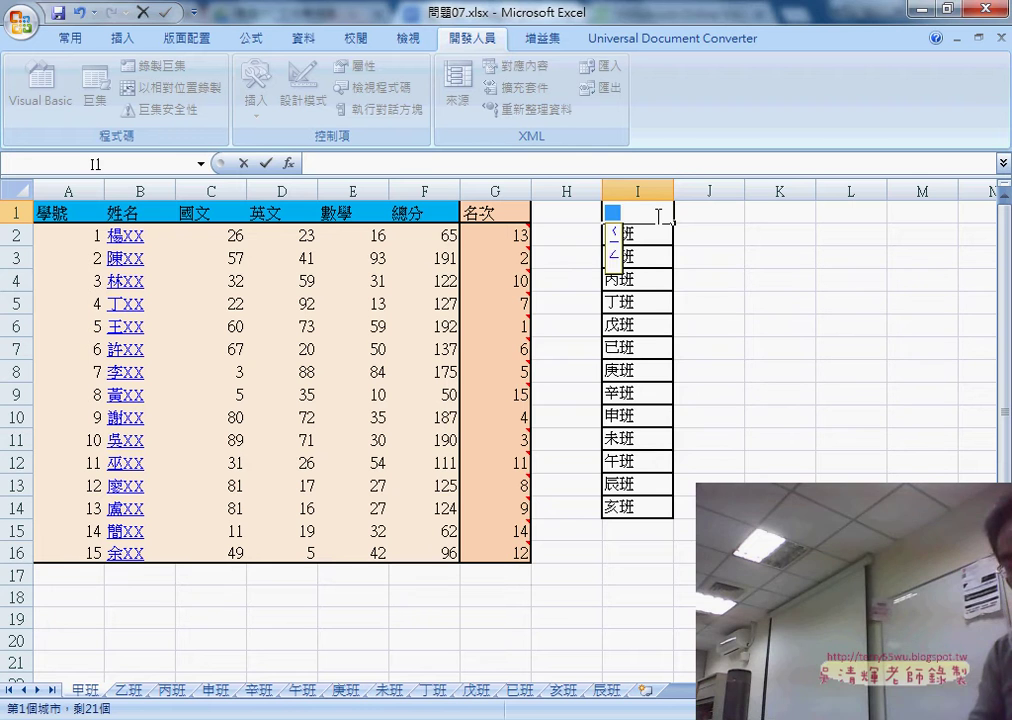
key("space")
type("ㄉㄢ")
key("space")
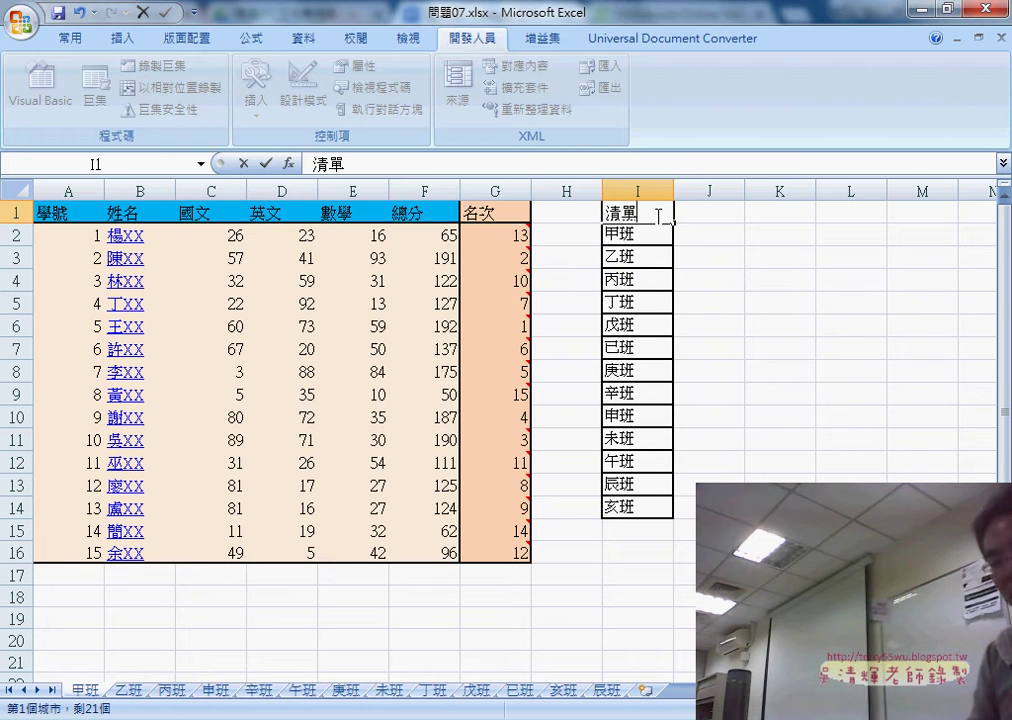
key("Return")
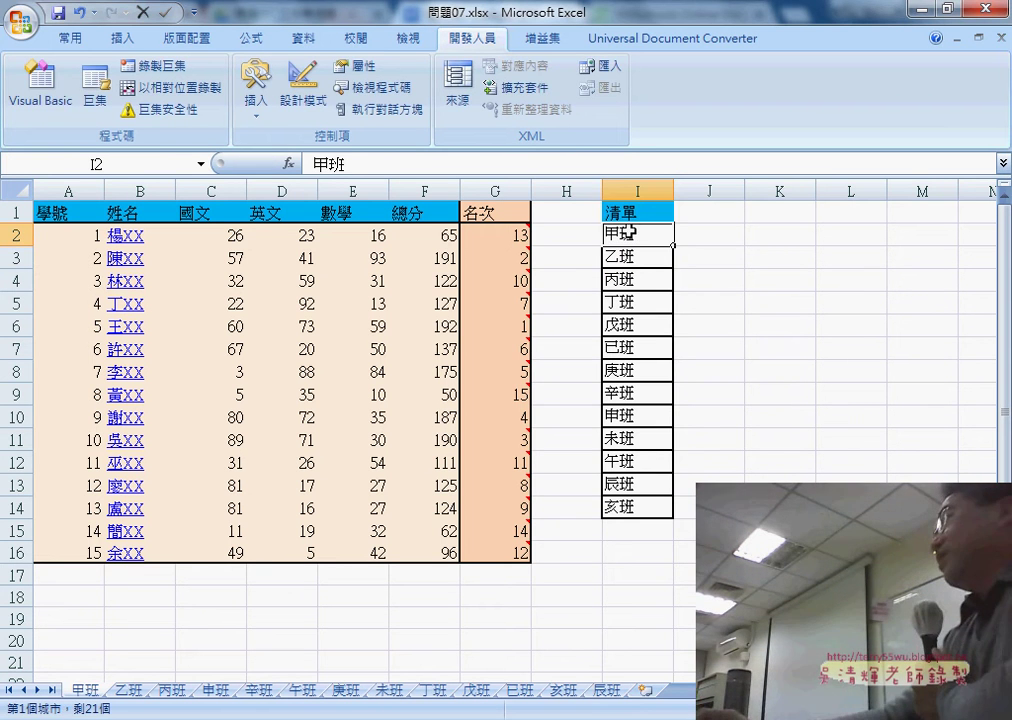
mouse_move(630, 233)
left_mouse_down()
mouse_move(634, 529)
mouse_move(638, 499)
left_mouse_up()
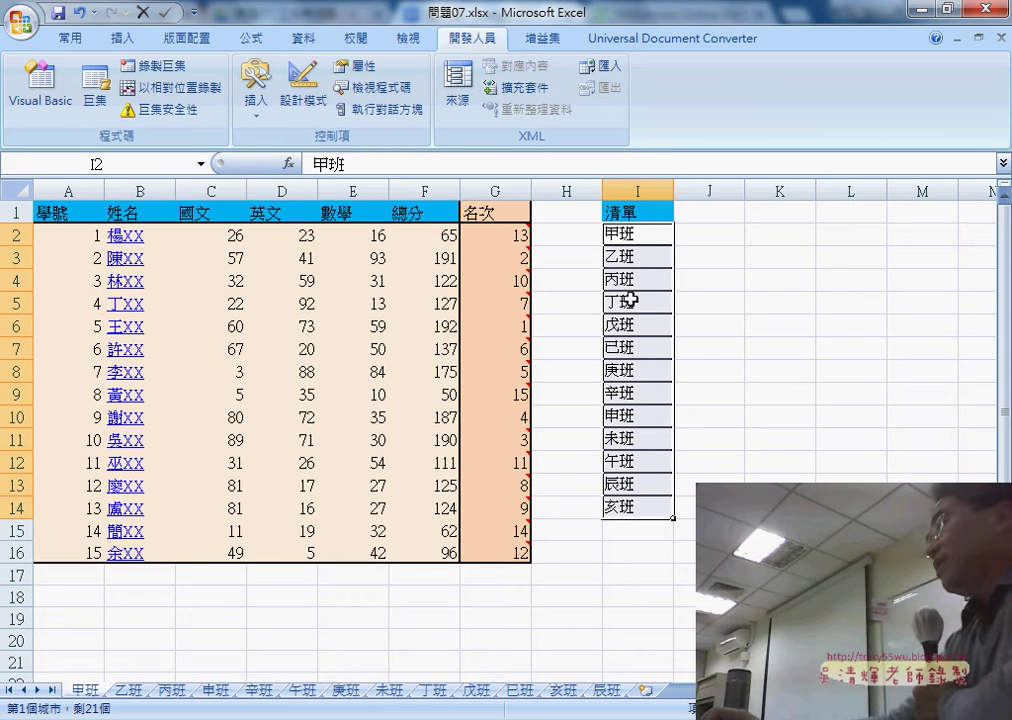
left_click(430, 690)
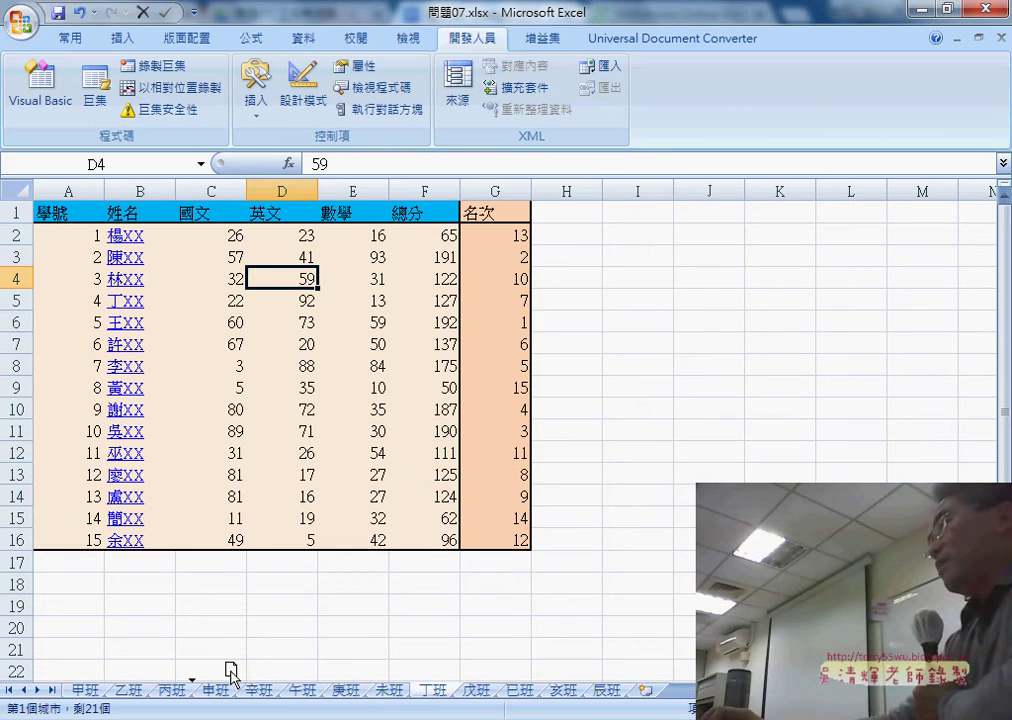
- Drag the 丁班, 甲班, 乙班 and 丙班 tabs to new positions among the class sheets
left_click_drag(230, 668, 227, 674)
left_click(86, 690)
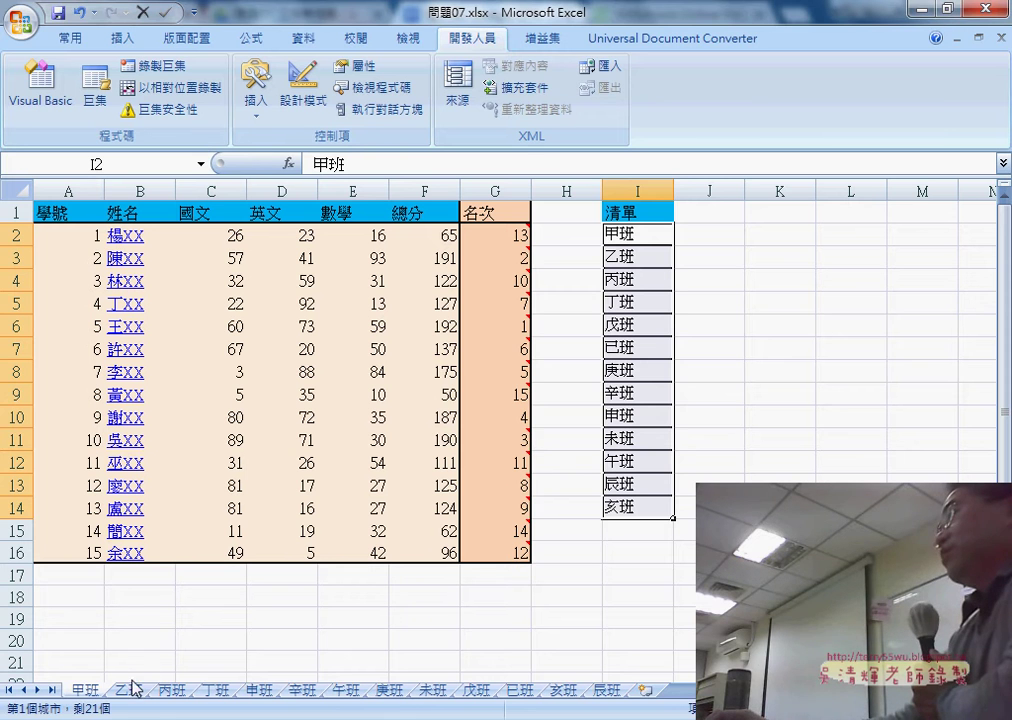
left_click_drag(135, 688, 280, 690)
left_click(84, 690)
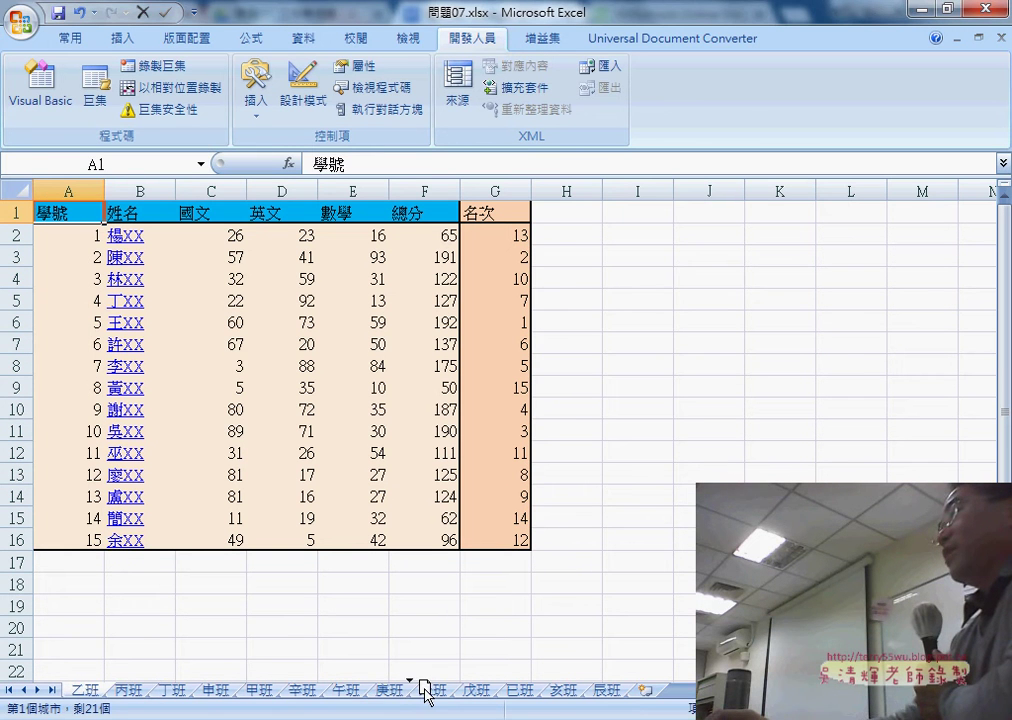
left_click_drag(425, 690, 425, 690)
left_click_drag(128, 690, 366, 690)
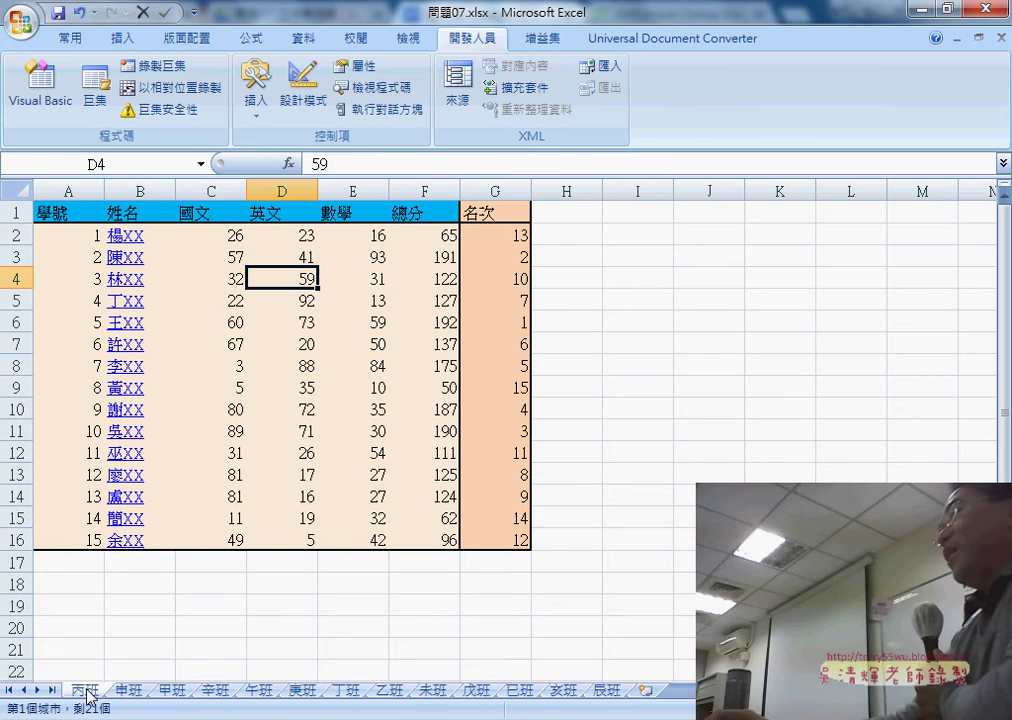
left_click_drag(88, 693, 302, 705)
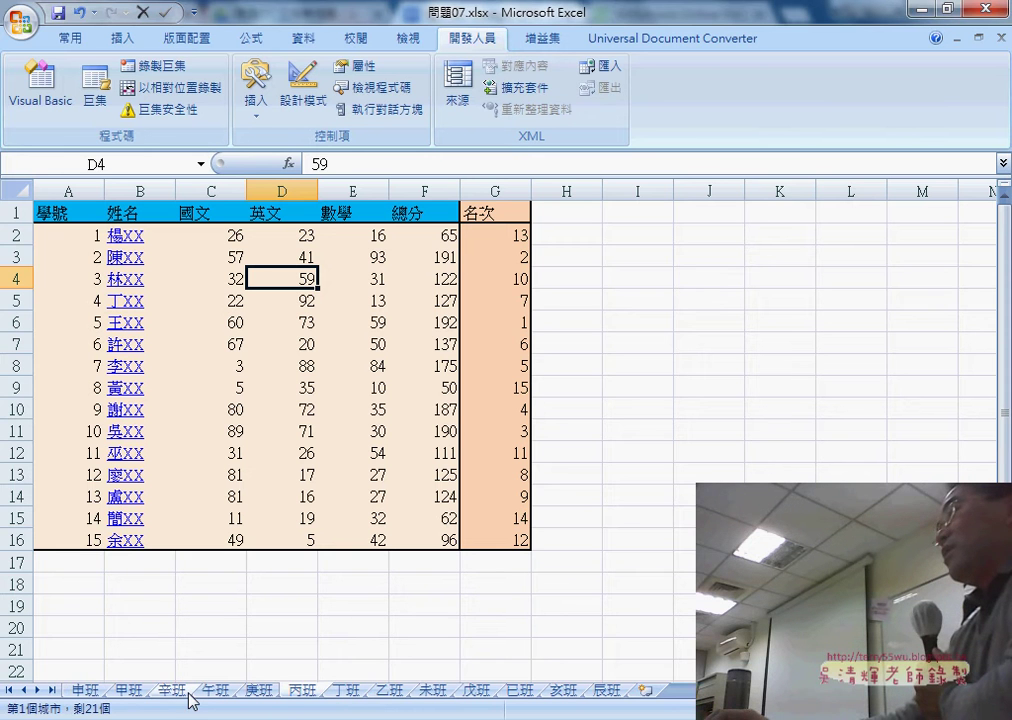
- Return to 甲班's list in I2:I14, then place 乙班 second and 丙班 third after 甲班
left_click(130, 690)
left_click_drag(628, 234, 642, 510)
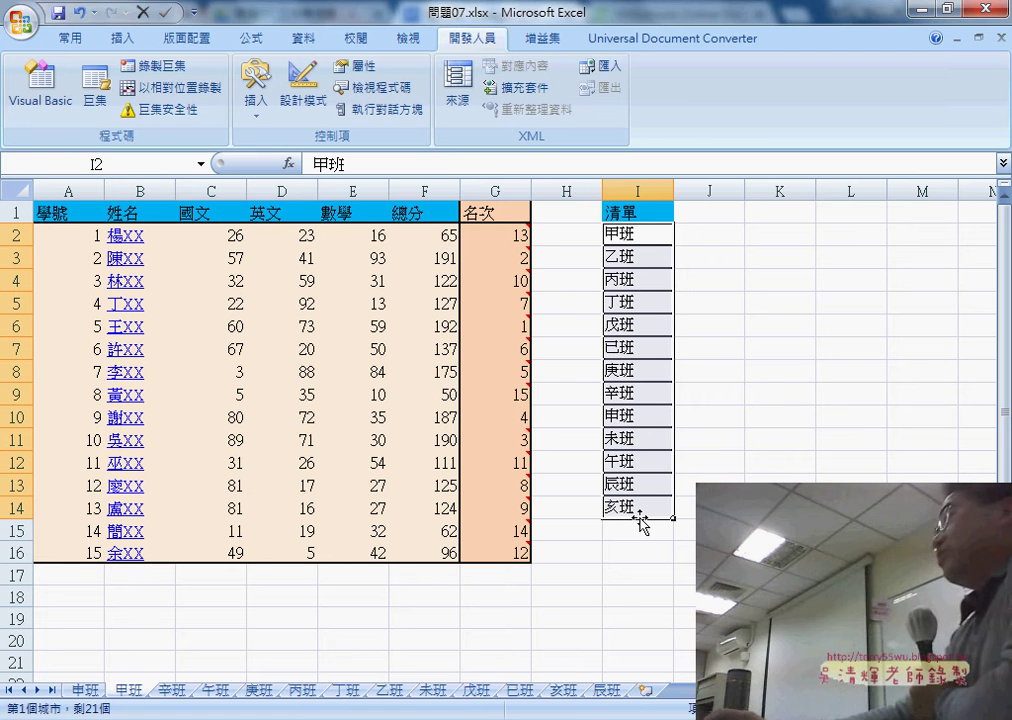
left_click_drag(360, 681, 272, 703)
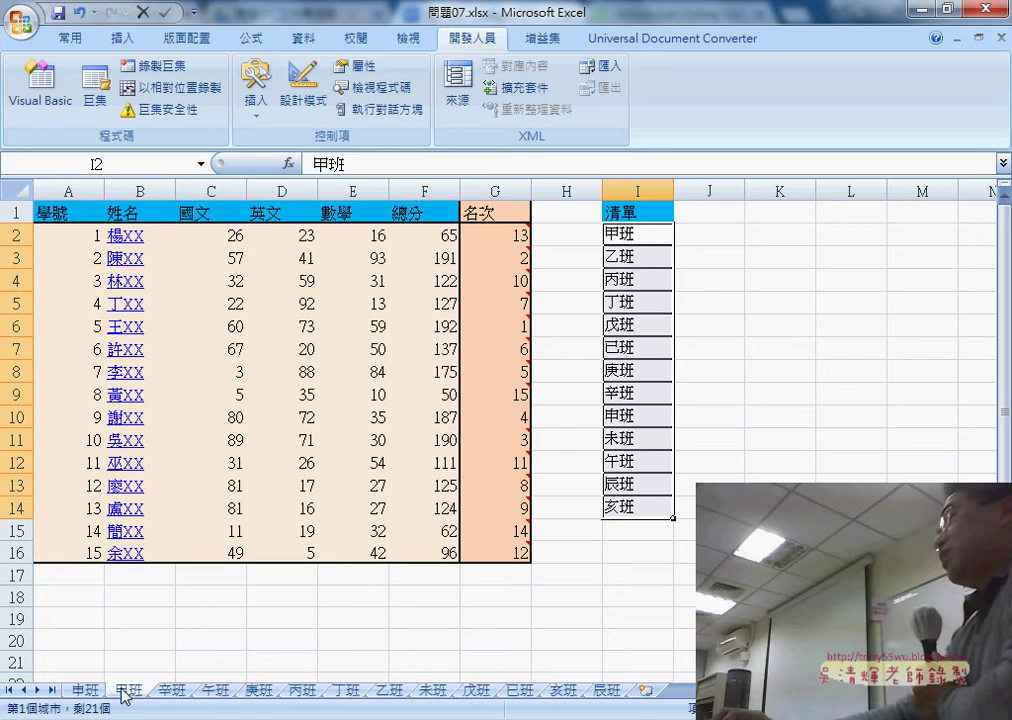
left_click_drag(133, 693, 133, 702)
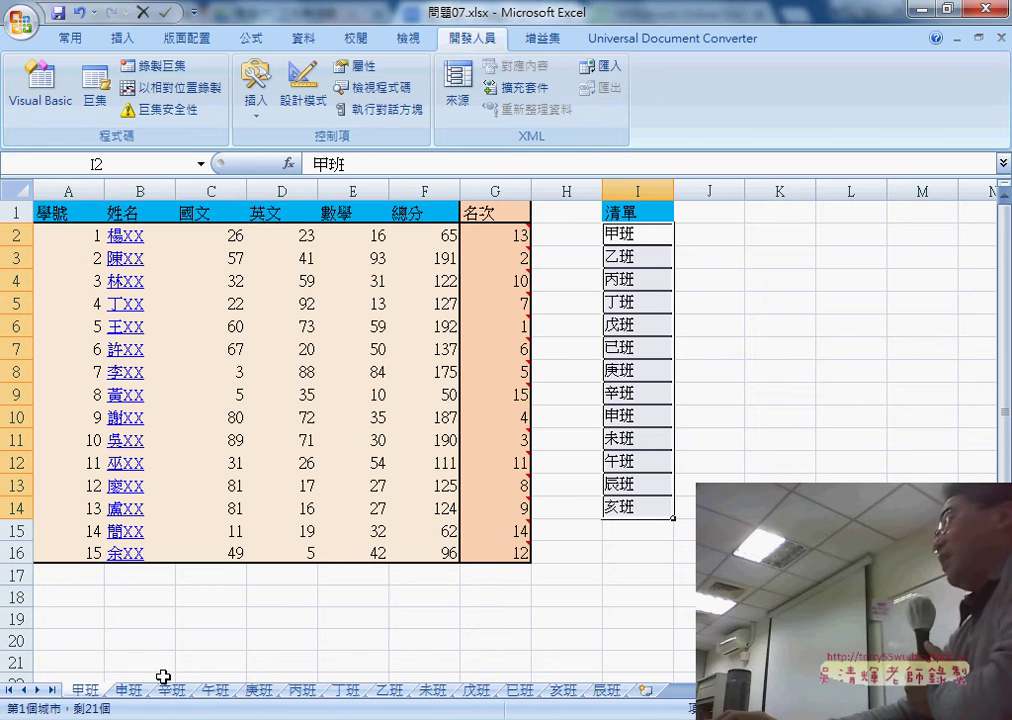
left_click(386, 690)
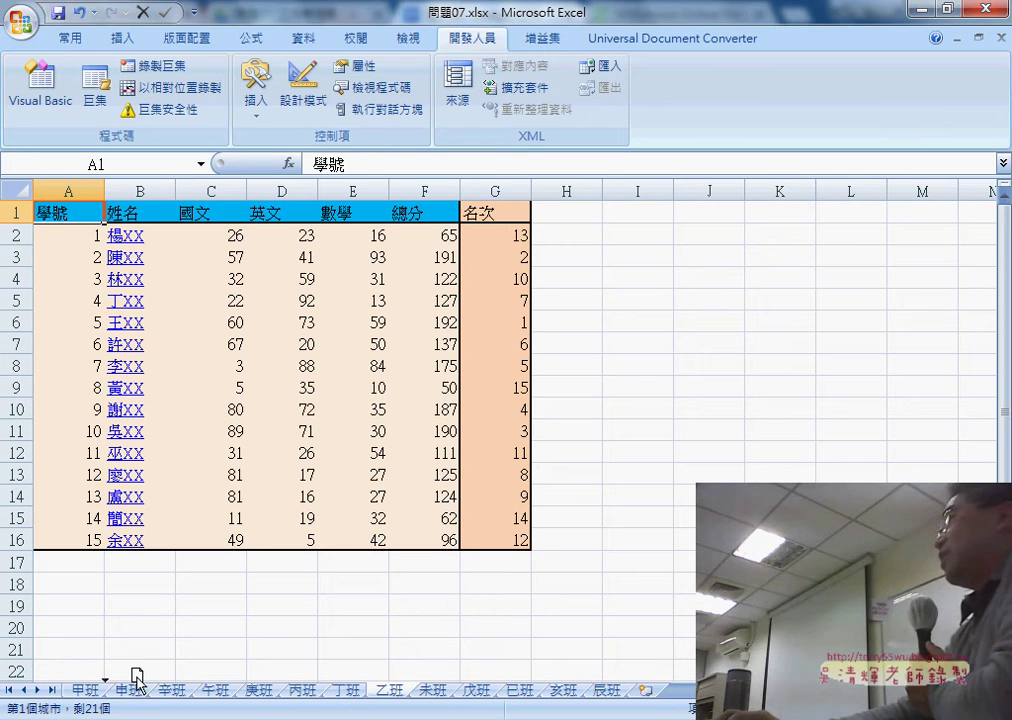
left_click_drag(137, 680, 137, 678)
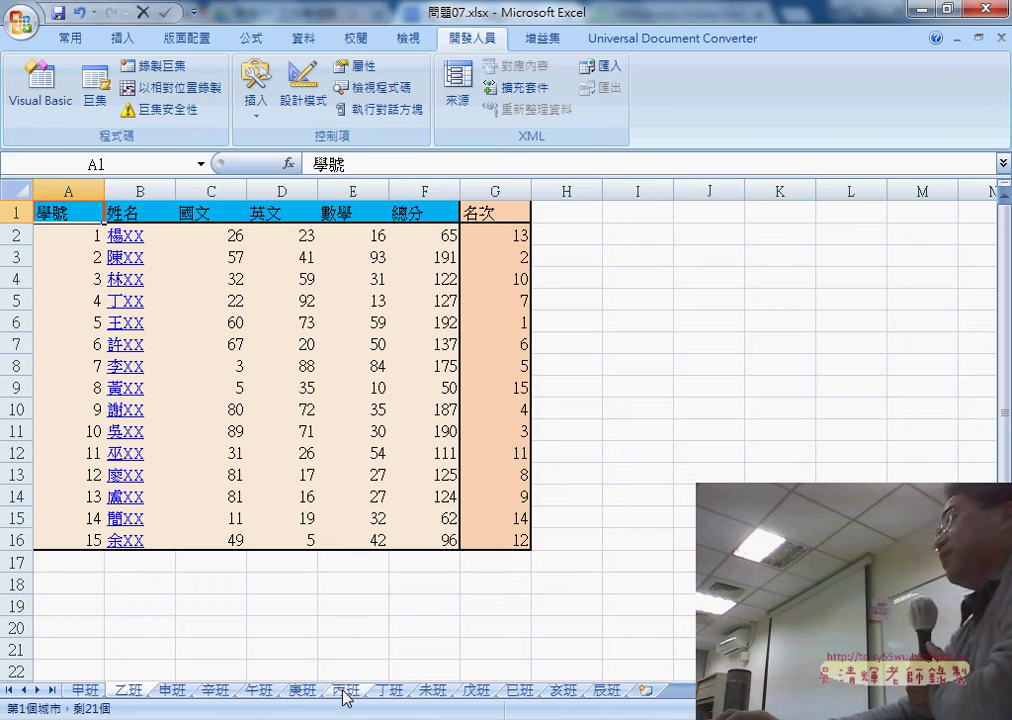
left_click_drag(343, 692, 178, 683)
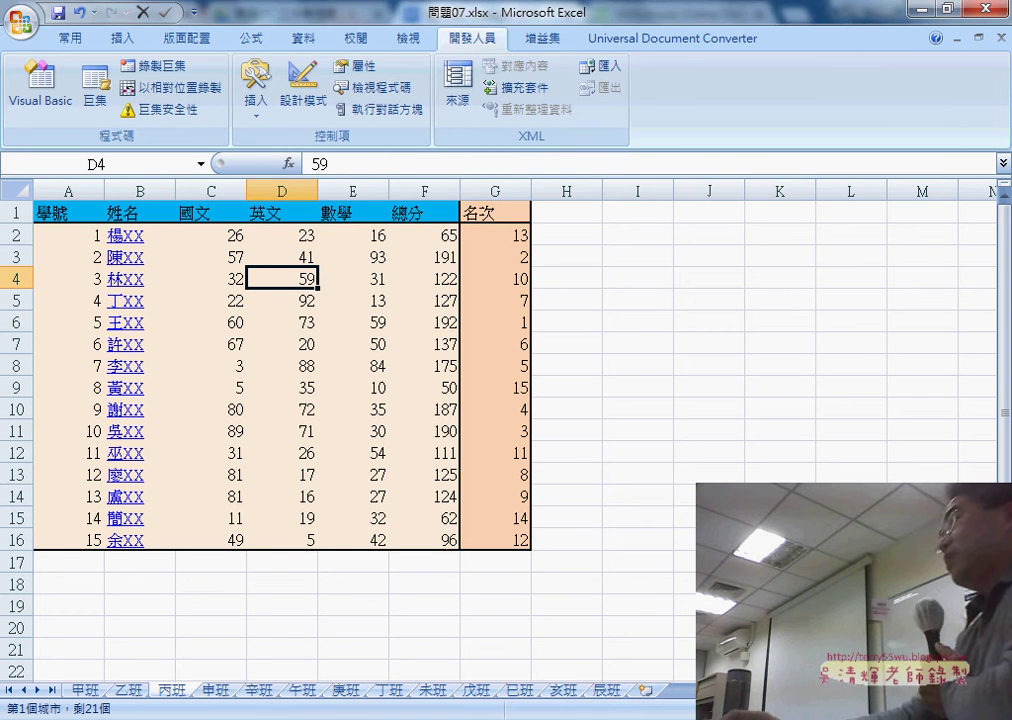
left_click(565, 624)
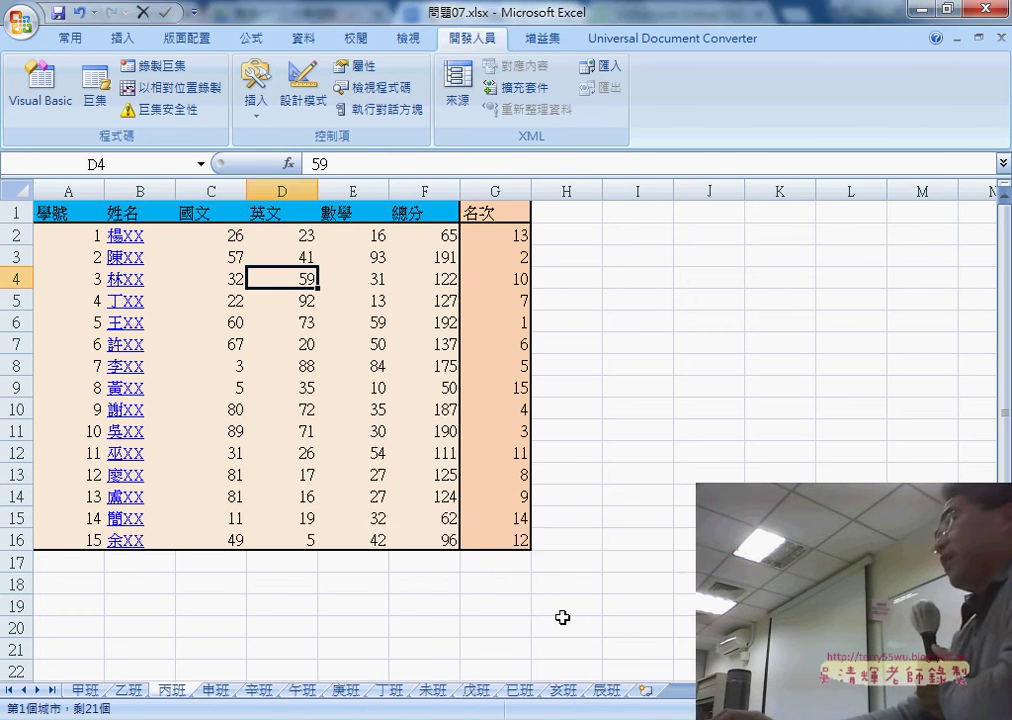
- Open the Visual Basic editor and insert a new Module1 into the 問題07.xlsx project
left_click(40, 88)
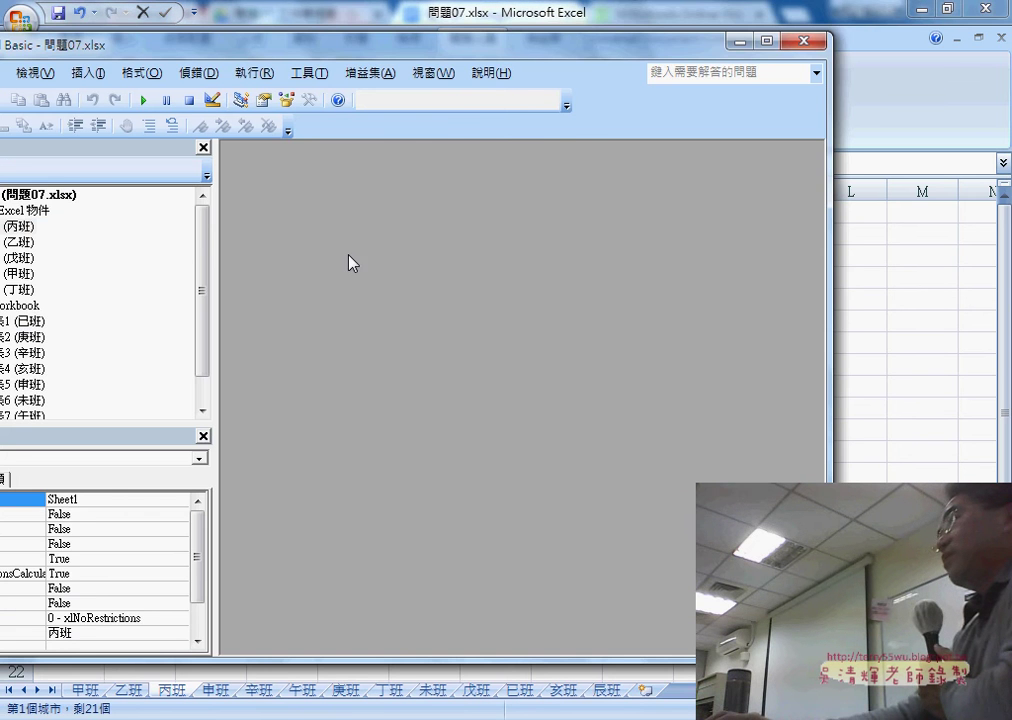
left_click_drag(323, 47, 567, 63)
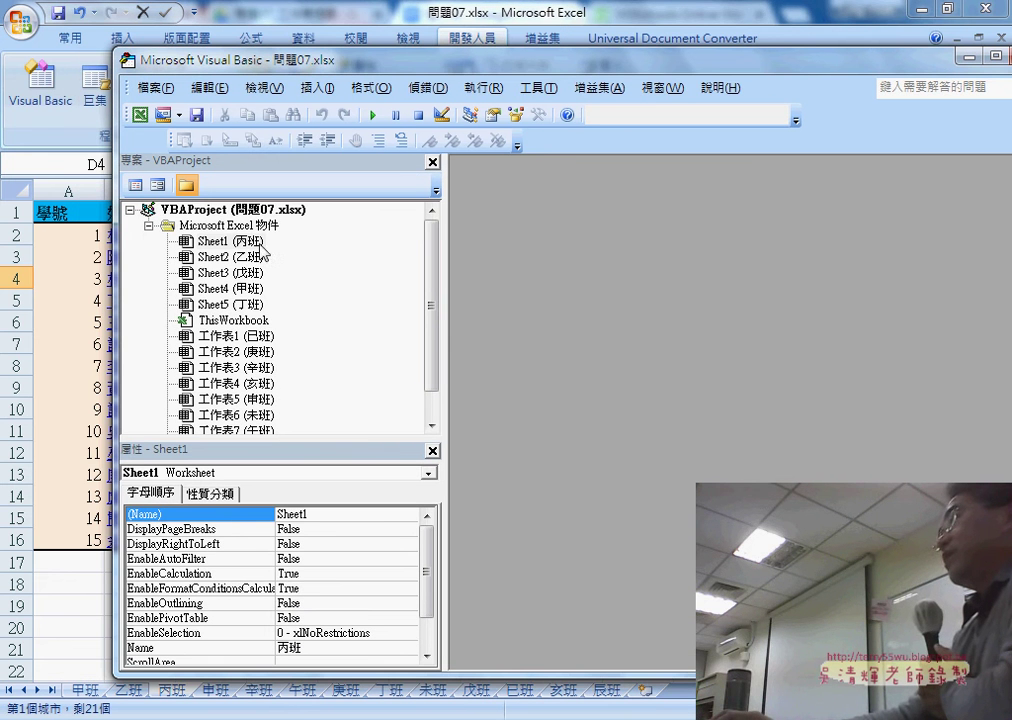
scroll(434, 366, "down", 1)
left_click(222, 273)
right_click(222, 273)
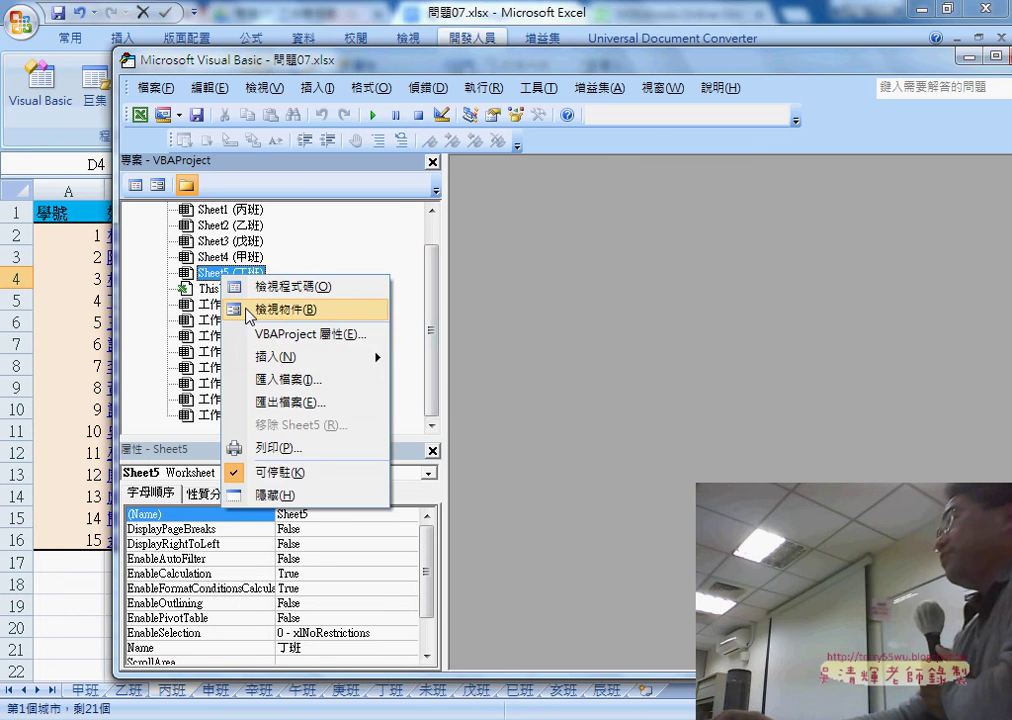
mouse_move(290, 356)
left_click(466, 384)
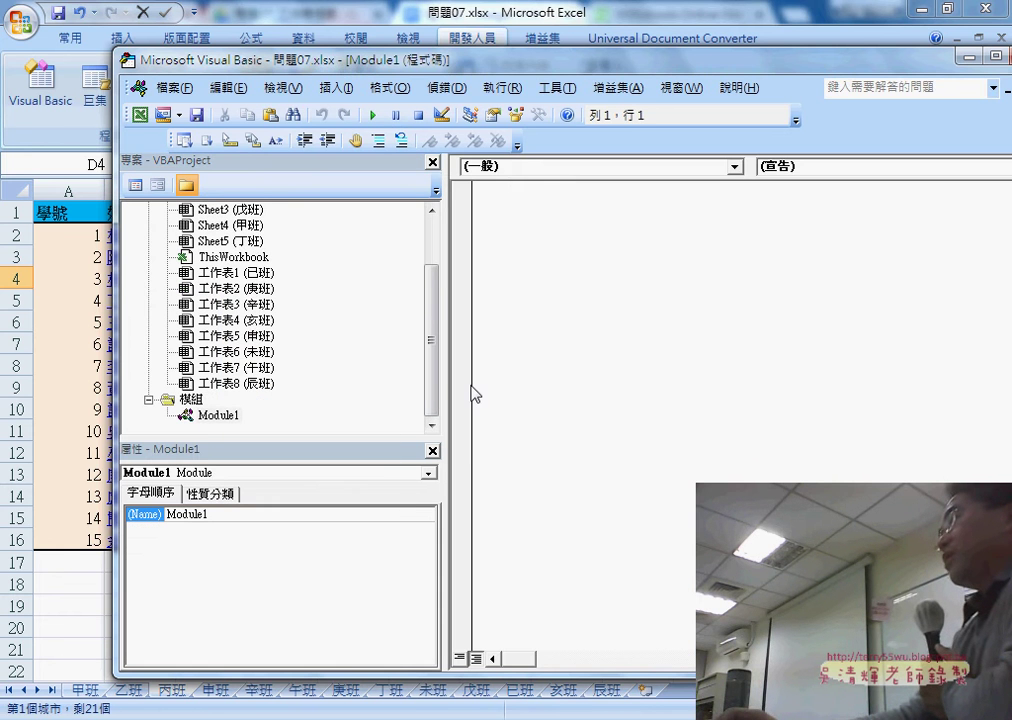
key("alt+Tab")
- Scroll to the macro notes and highlight the Sheets("甲班") reference and the Sheets(1) move target
scroll(403, 463, "down", 1)
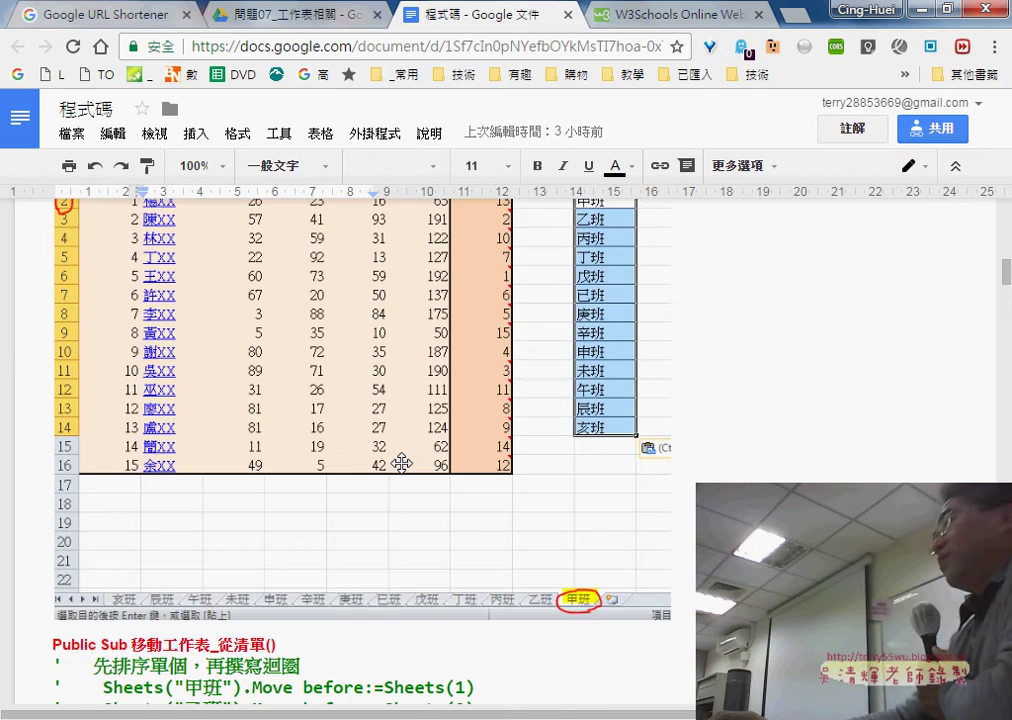
scroll(403, 463, "down", 3)
scroll(403, 463, "down", 1)
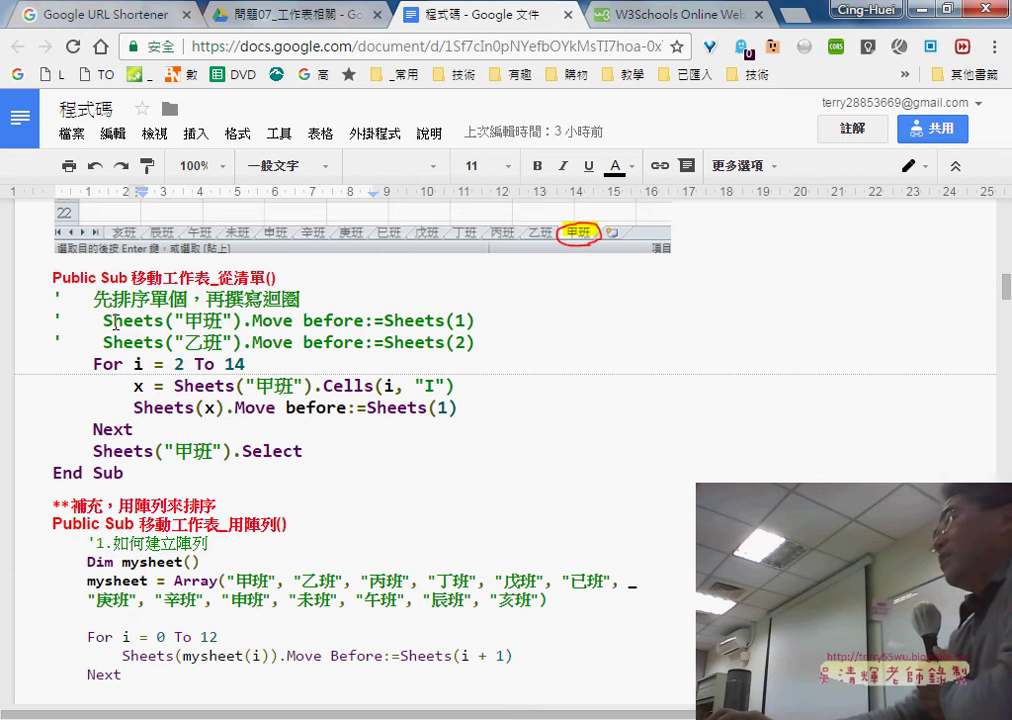
left_click(96, 298)
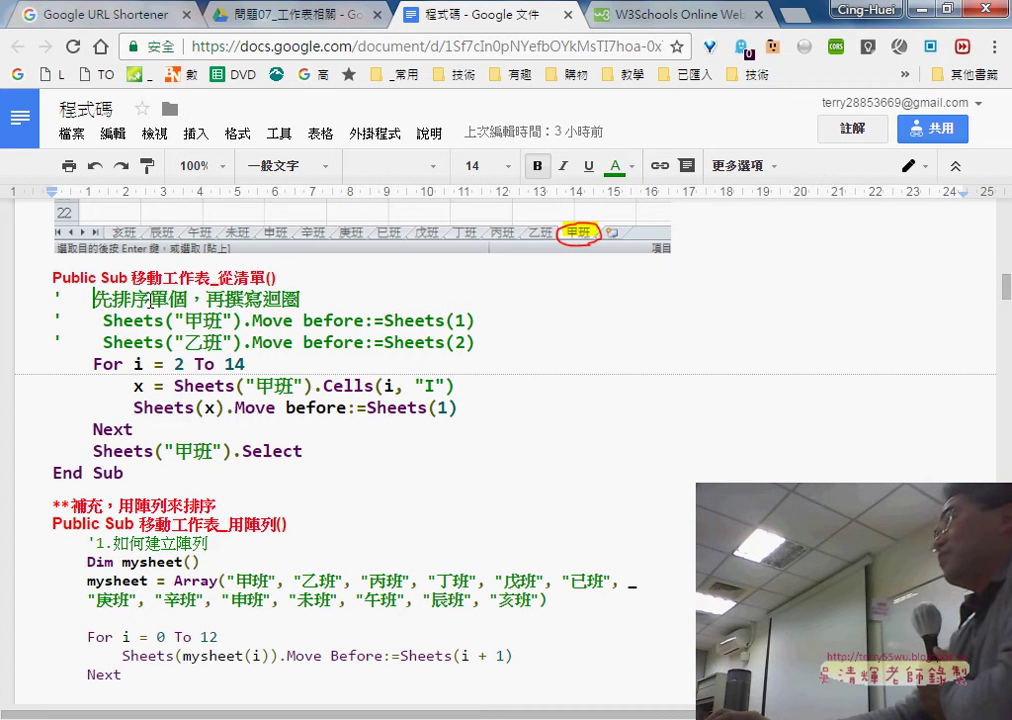
left_click_drag(104, 320, 241, 320)
left_click(272, 321)
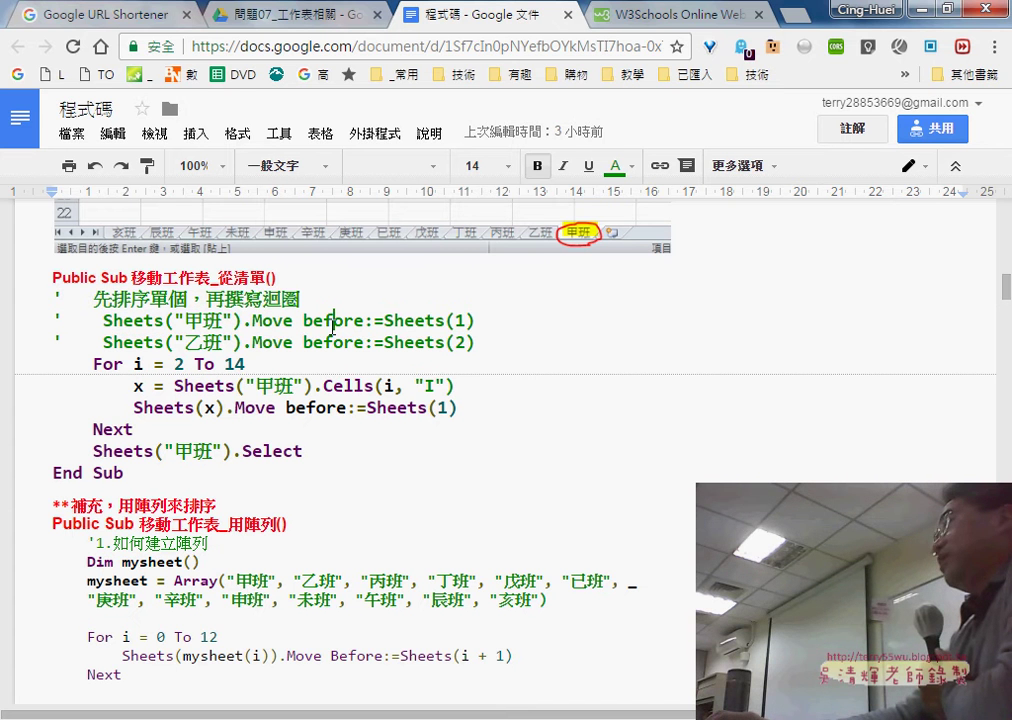
left_click_drag(479, 321, 382, 321)
- Highlight the Sheets(2) target, then select the whole 移動工作表_從清單 macro
left_click(127, 343)
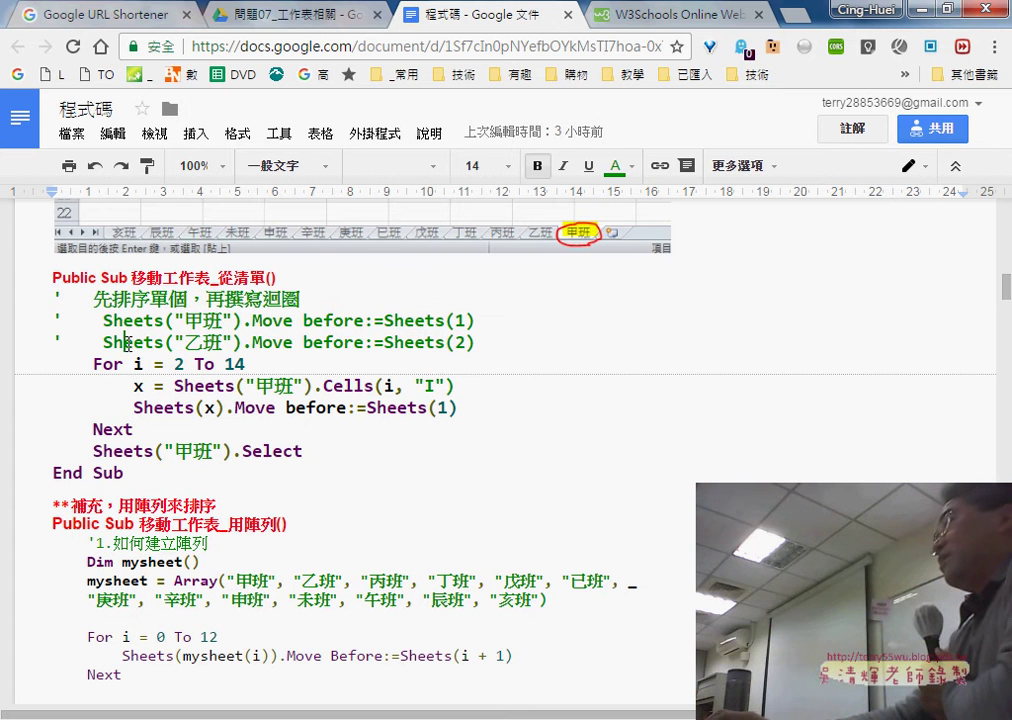
left_click_drag(475, 343, 395, 343)
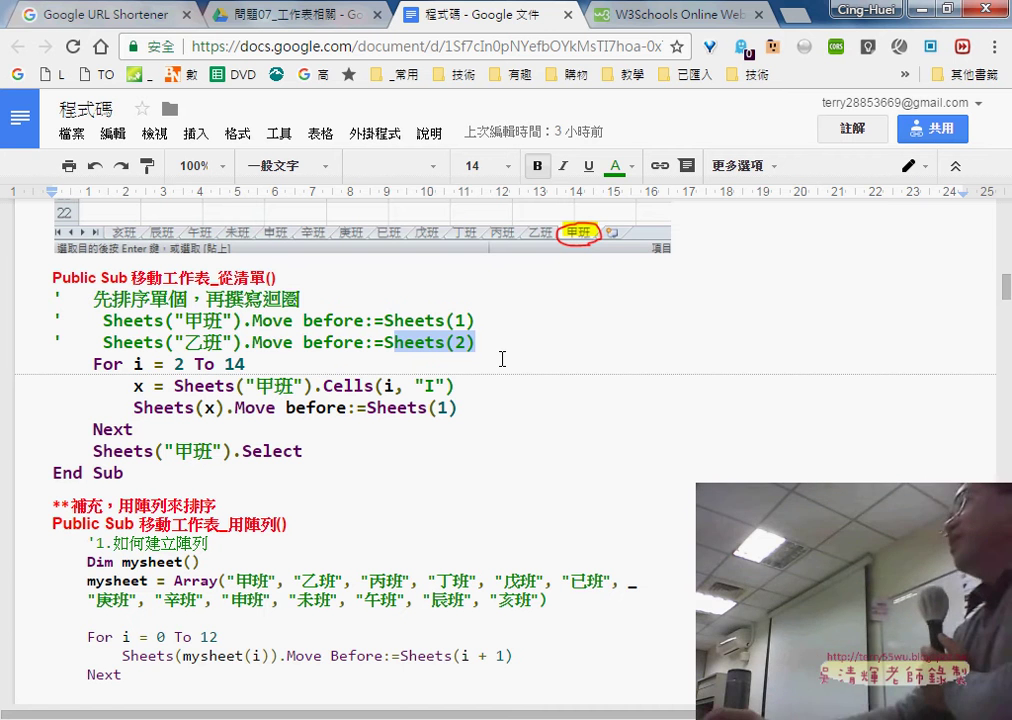
left_click_drag(126, 473, 22, 281)
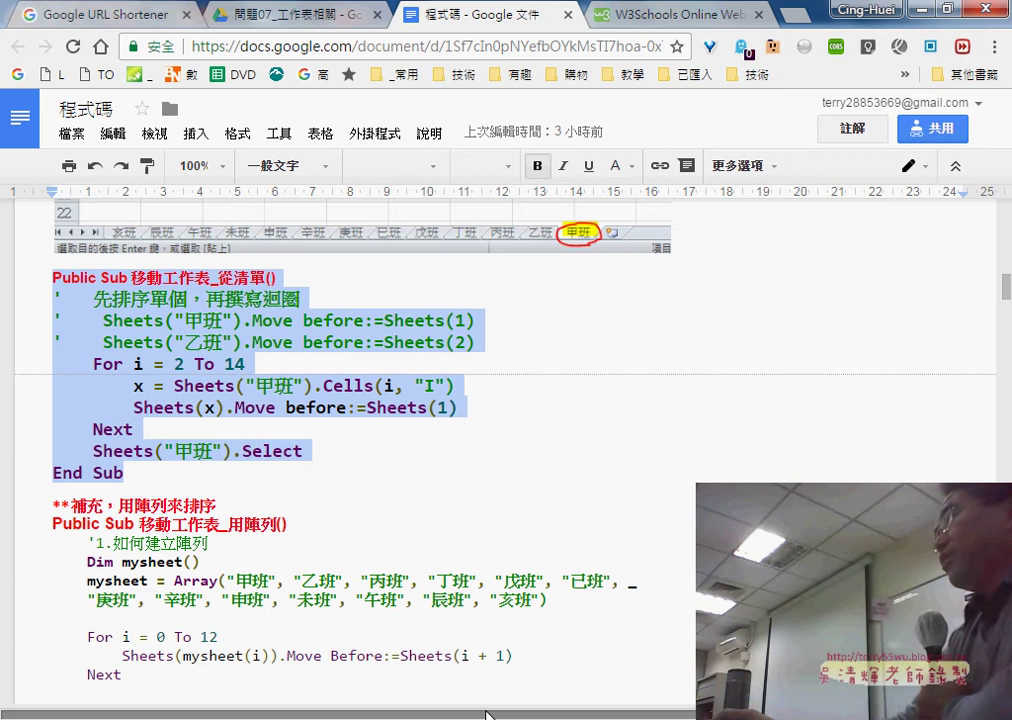
left_click(612, 605)
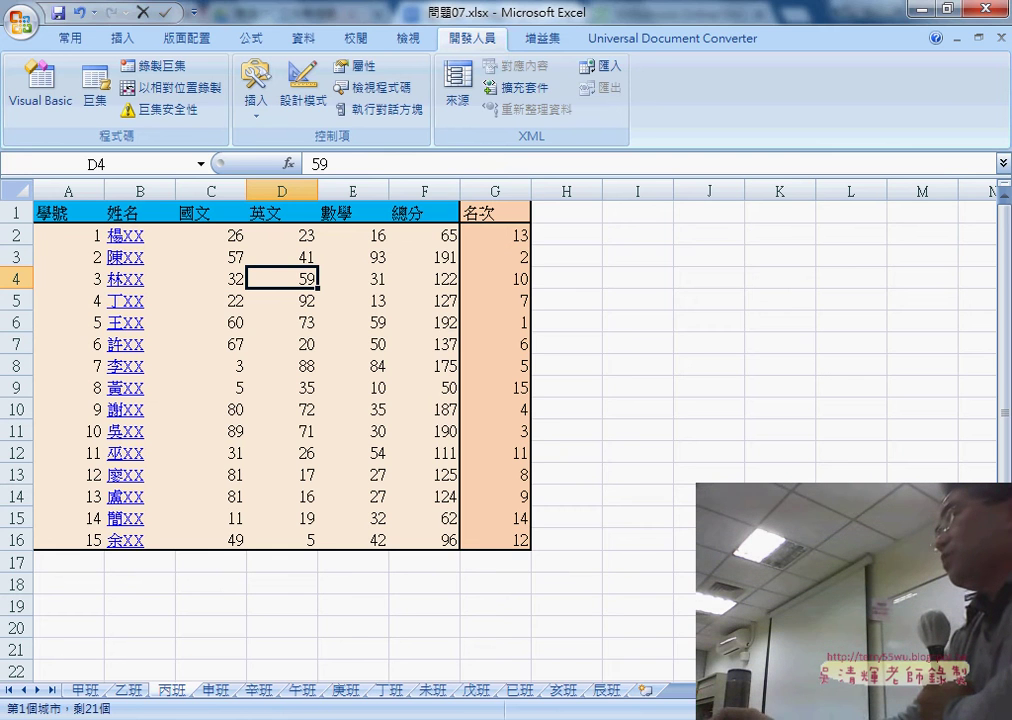
- Paste the copied 移動工作表_從清單 macro into Module1 in the VBA editor
left_click(413, 598)
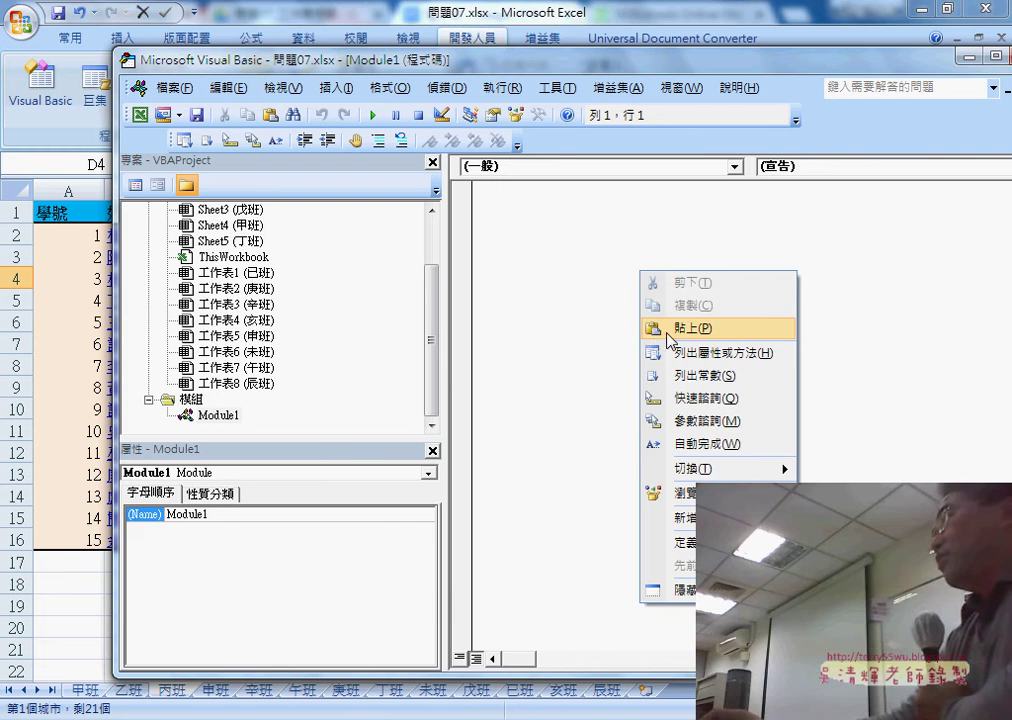
left_click(680, 328)
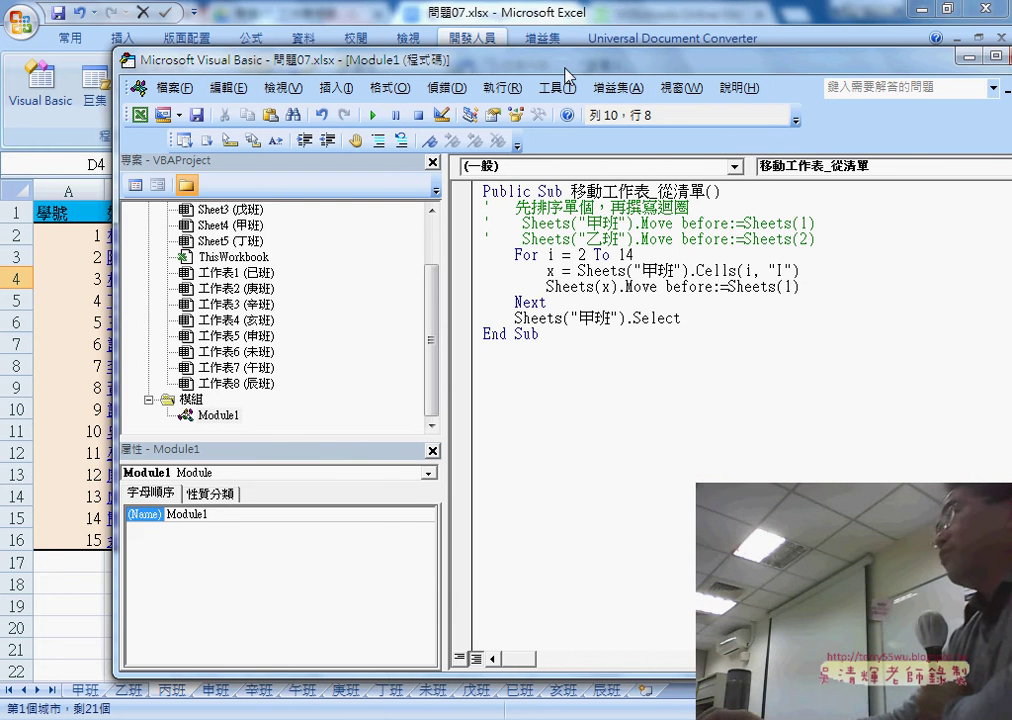
left_click_drag(370, 62, 697, 73)
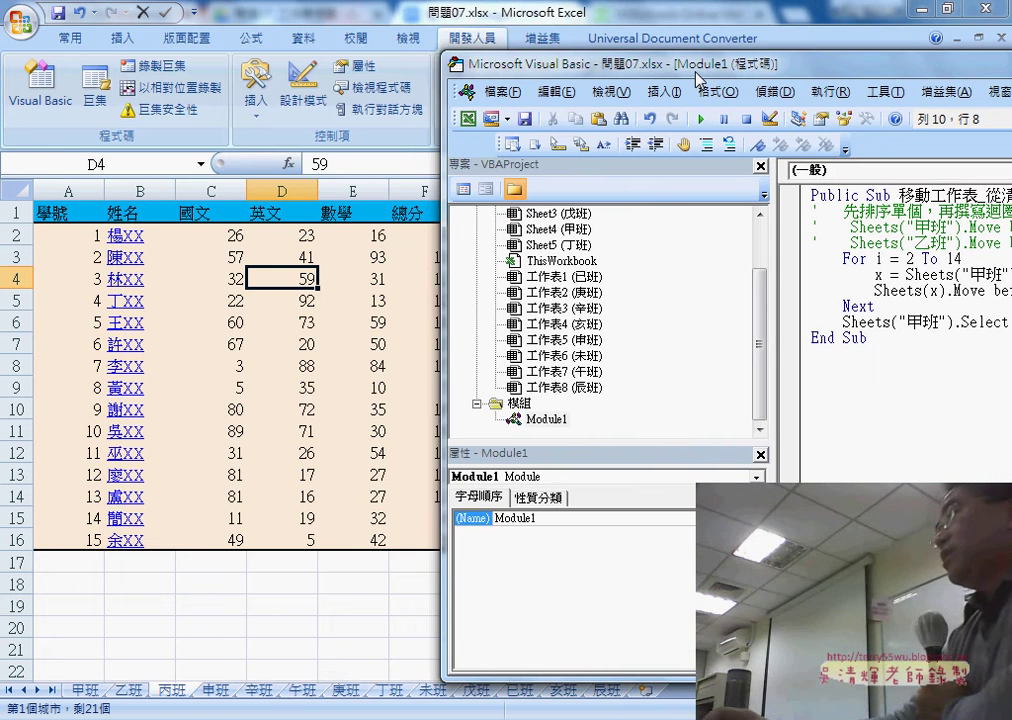
- On the 甲班 sheet, select rows 2 to 14 and the class names in I2:I14
left_click(86, 690)
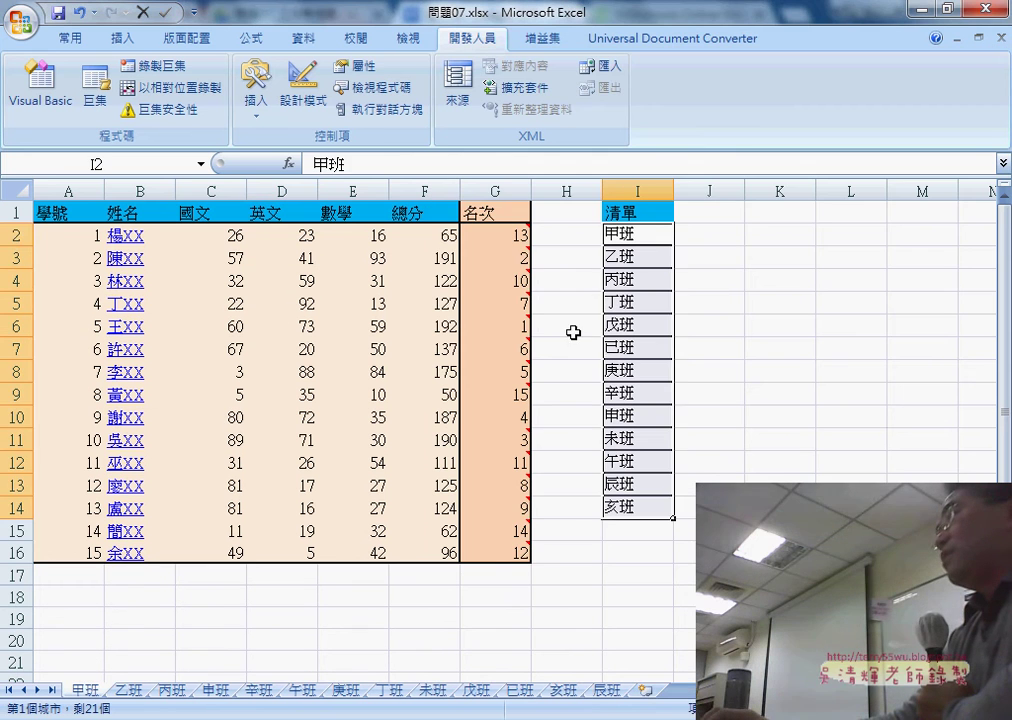
left_click(17, 236)
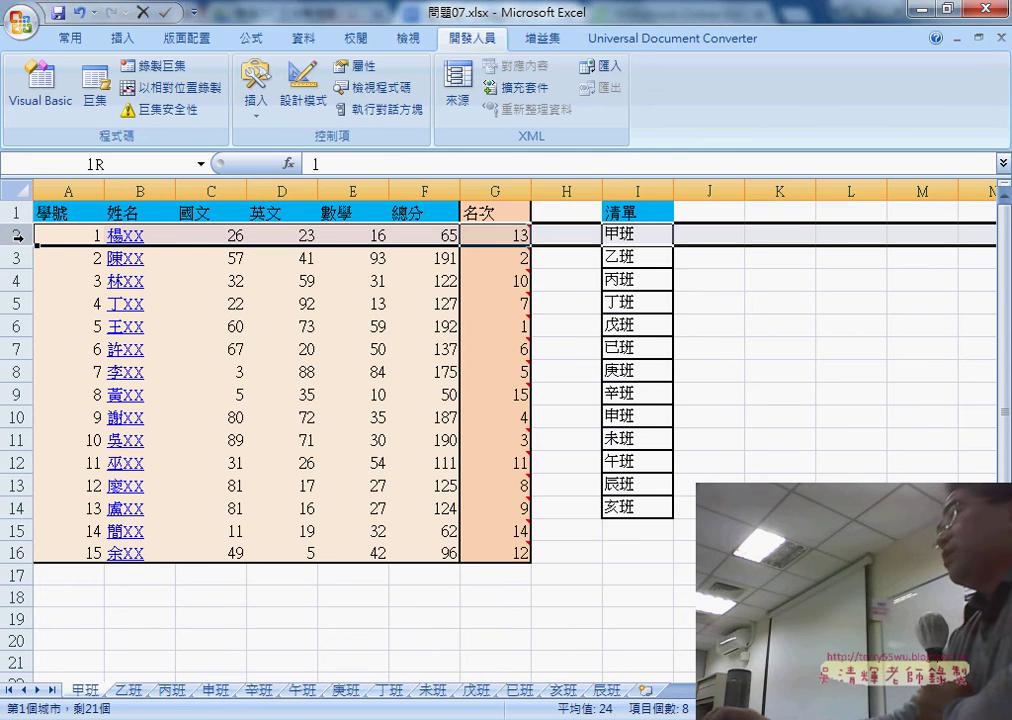
left_click(17, 508)
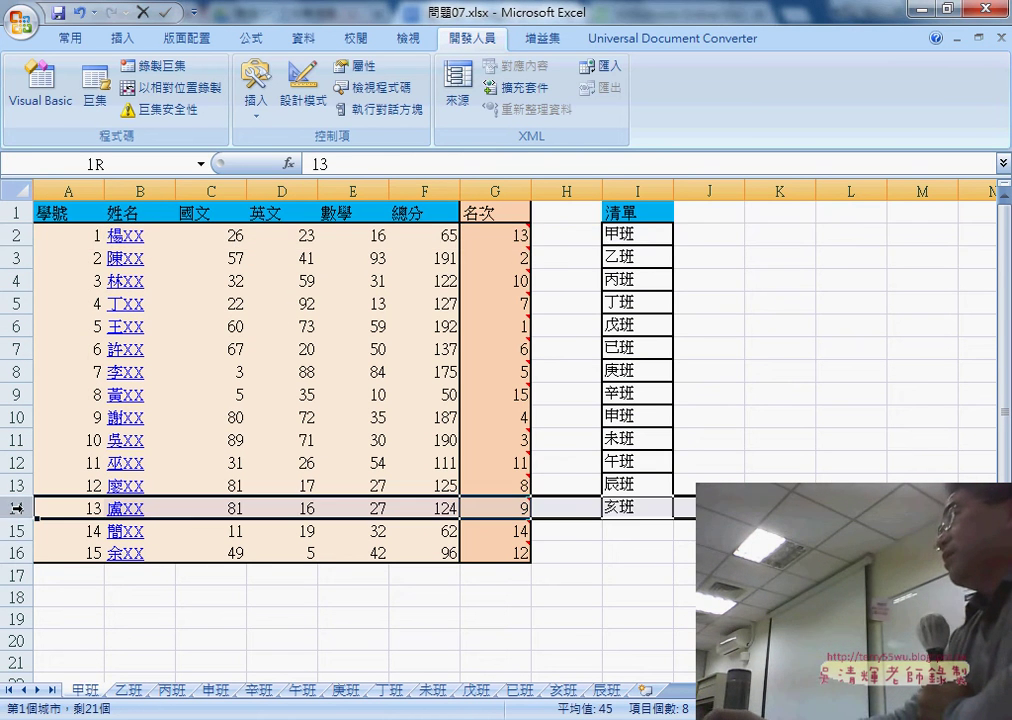
mouse_move(621, 233)
left_mouse_down()
mouse_move(647, 287)
mouse_move(638, 510)
left_mouse_up()
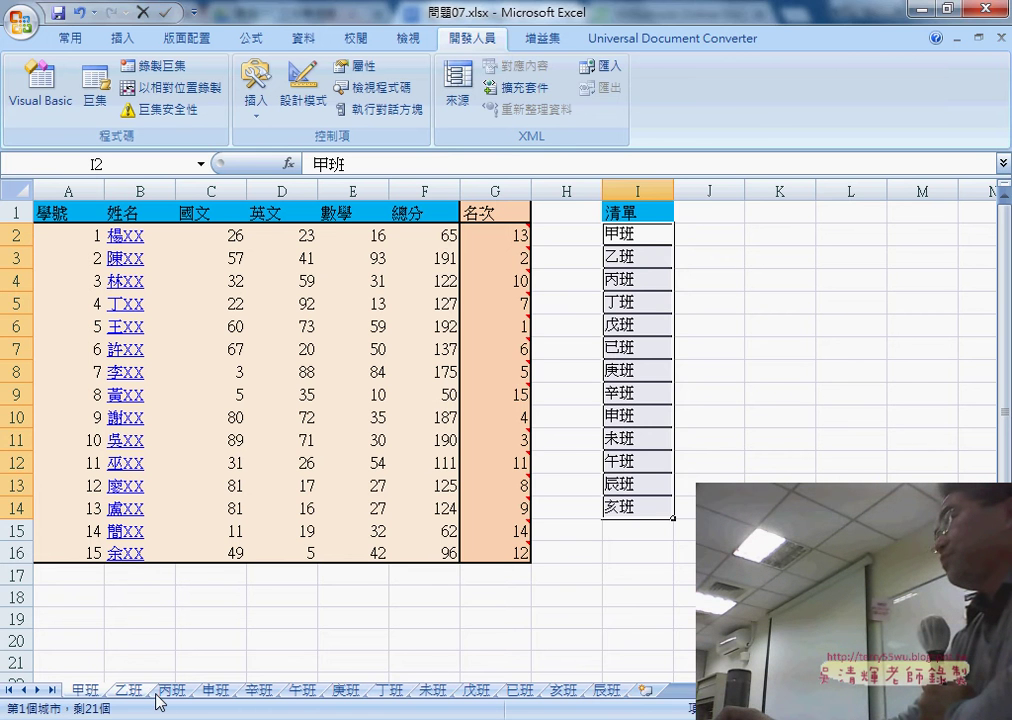
left_click(614, 715)
left_click(467, 644)
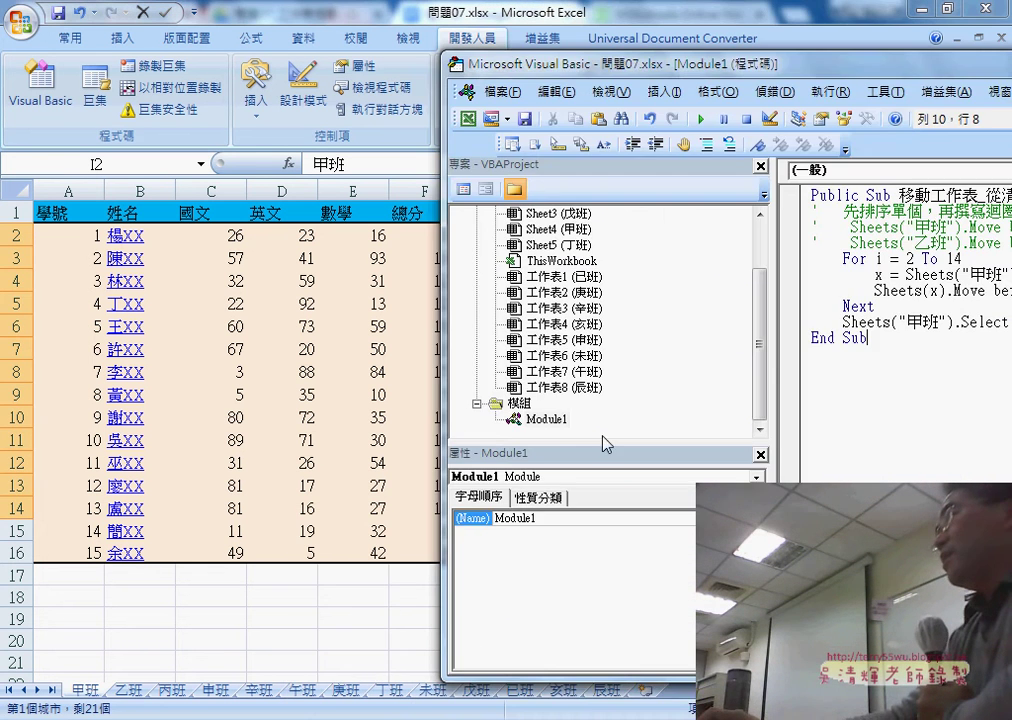
left_click_drag(630, 78, 520, 78)
left_click_drag(655, 282, 425, 282)
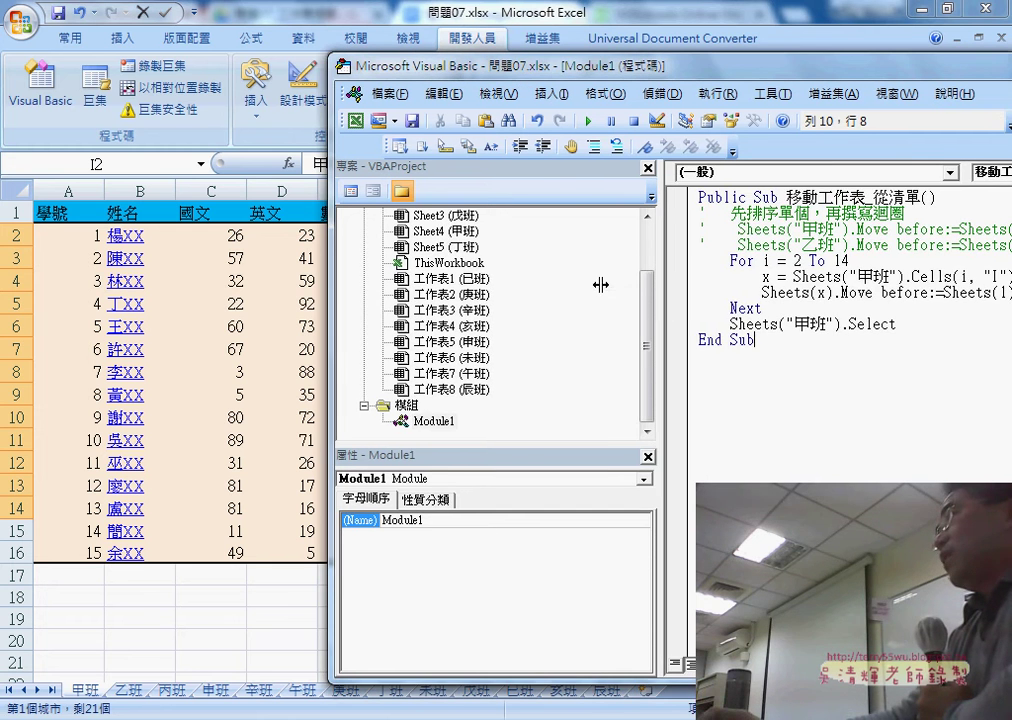
left_click_drag(535, 66, 336, 66)
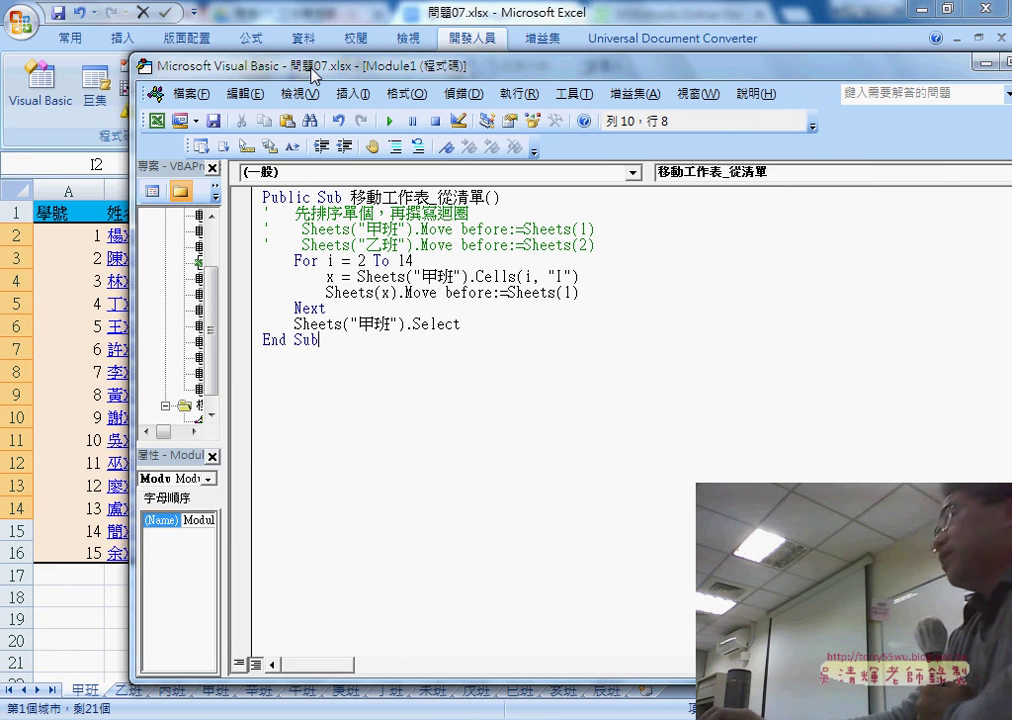
left_click(306, 262)
left_click_drag(306, 262, 420, 260)
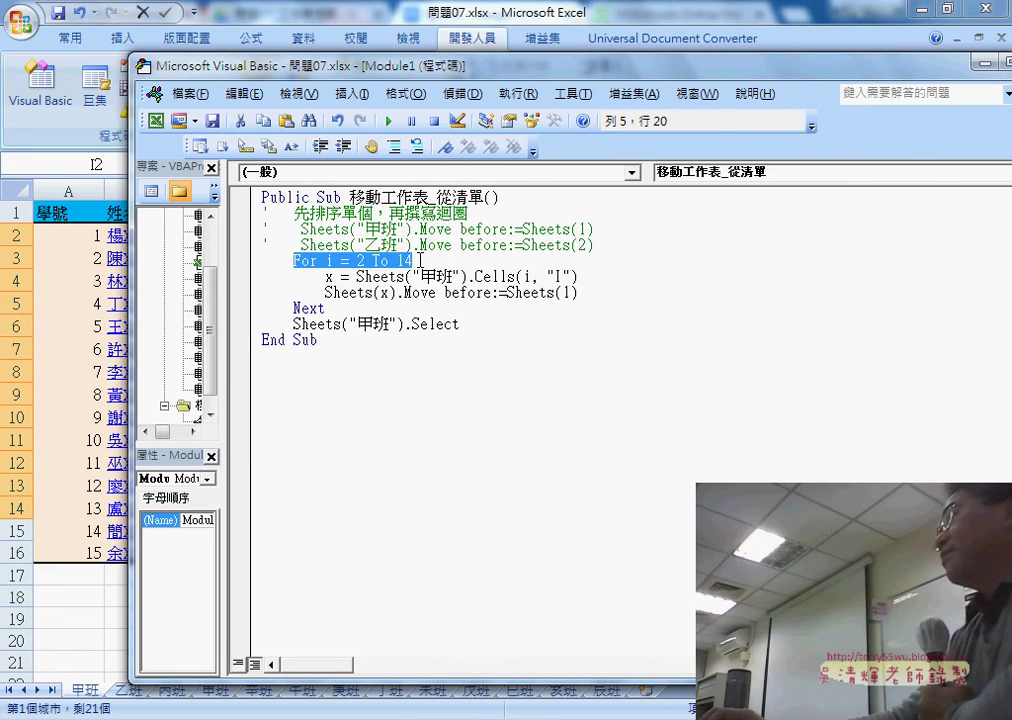
left_click_drag(326, 308, 294, 308)
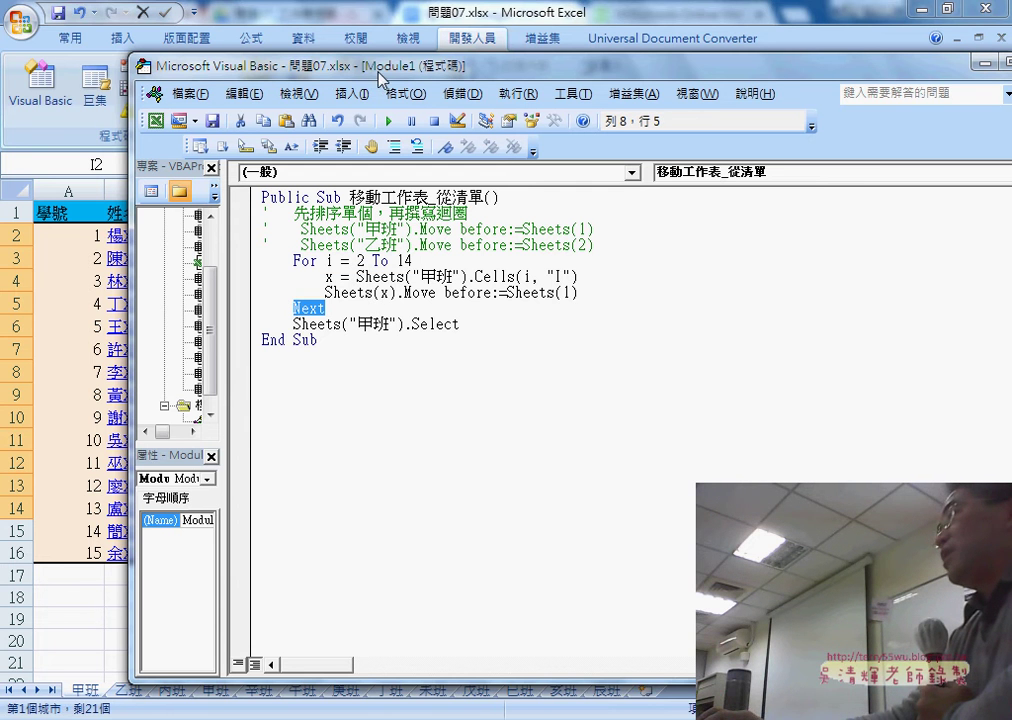
left_click_drag(357, 276, 466, 276)
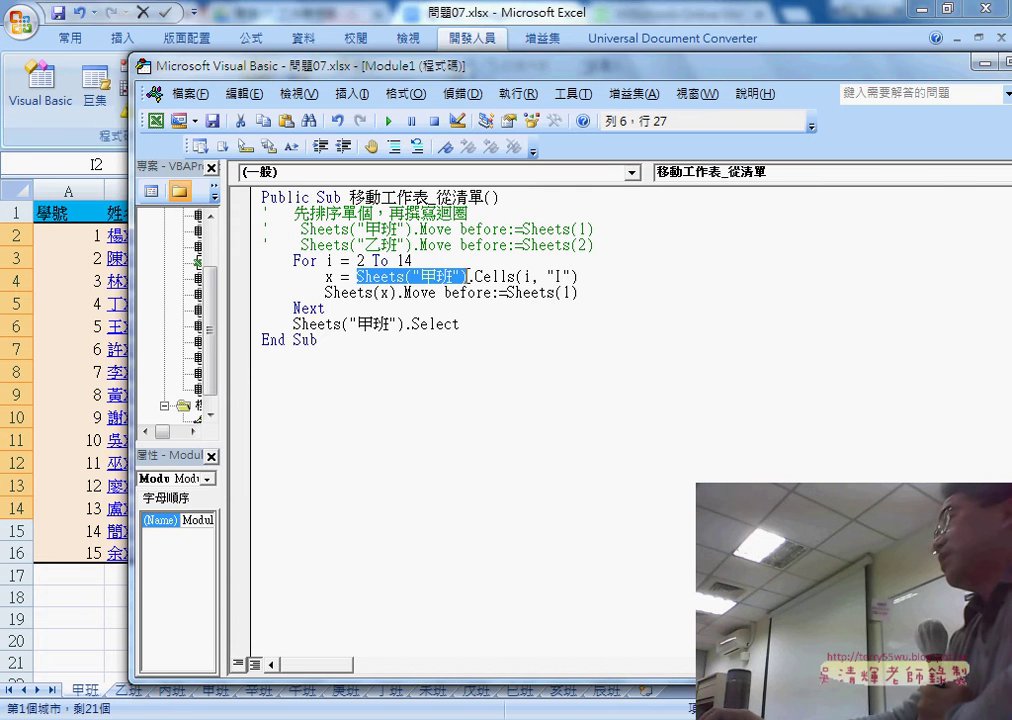
left_click_drag(475, 276, 571, 276)
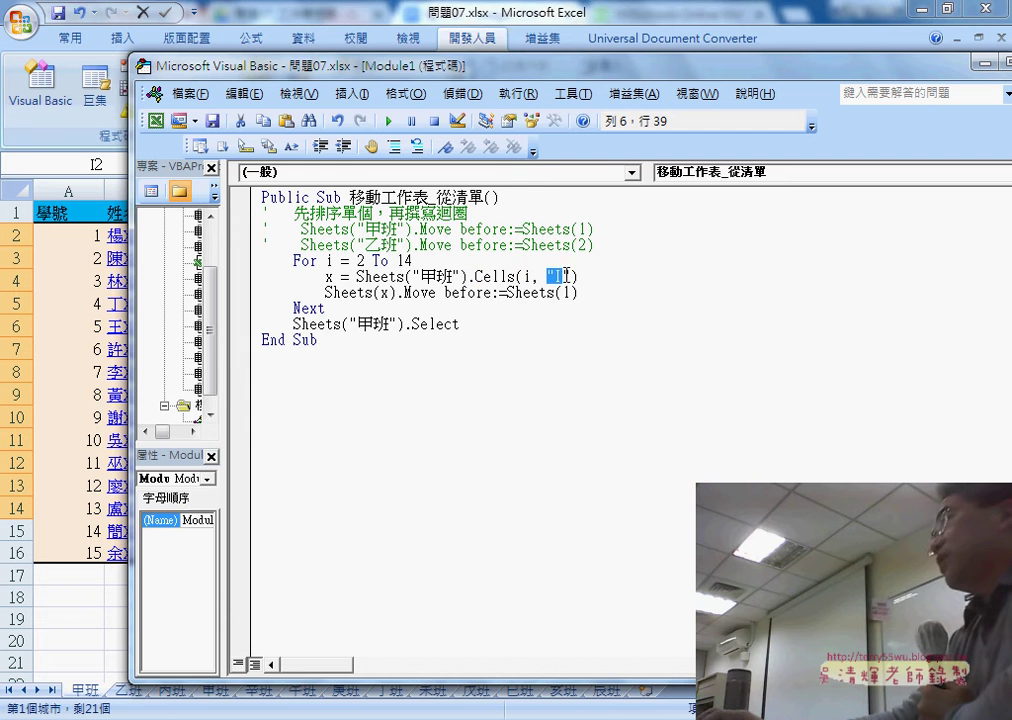
left_click_drag(266, 70, 819, 83)
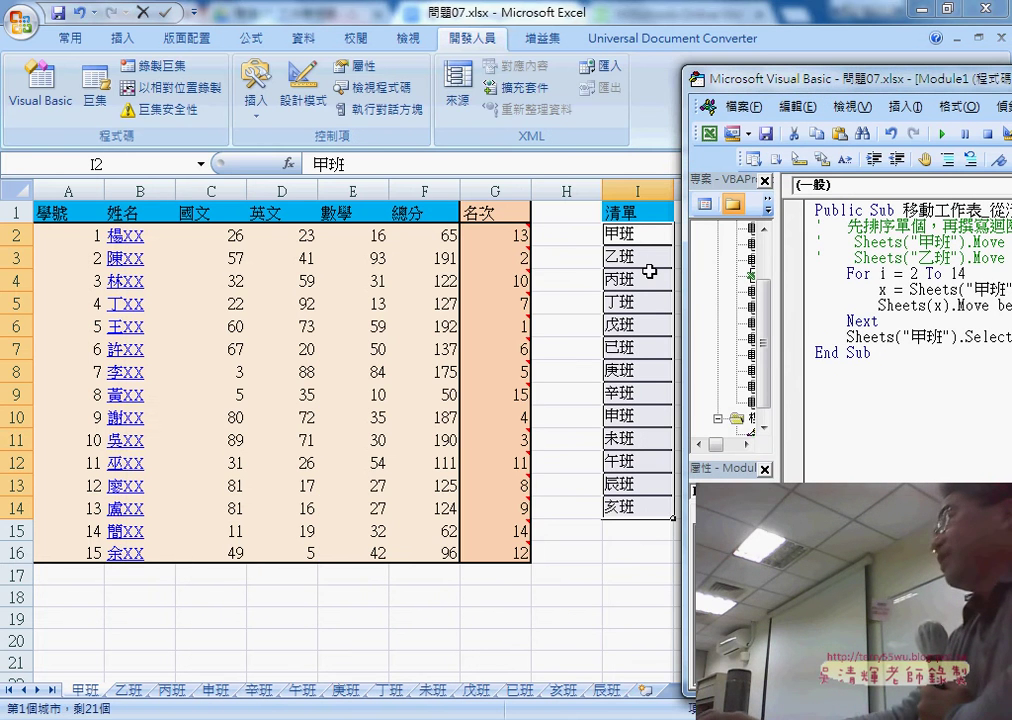
left_click_drag(707, 78, 200, 57)
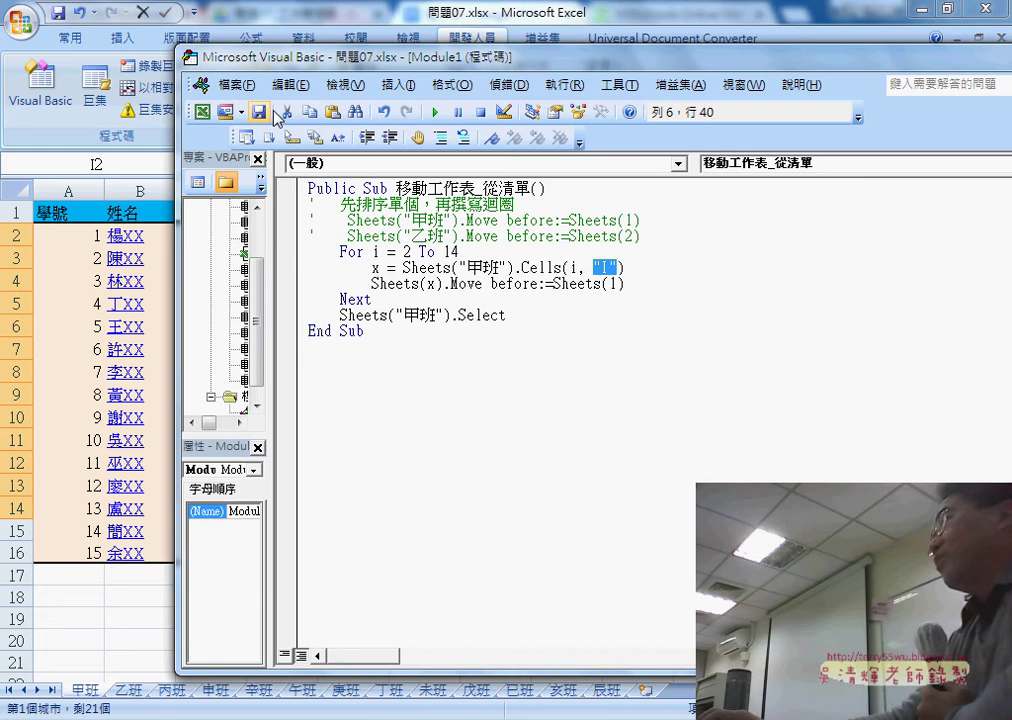
left_click_drag(625, 268, 372, 268)
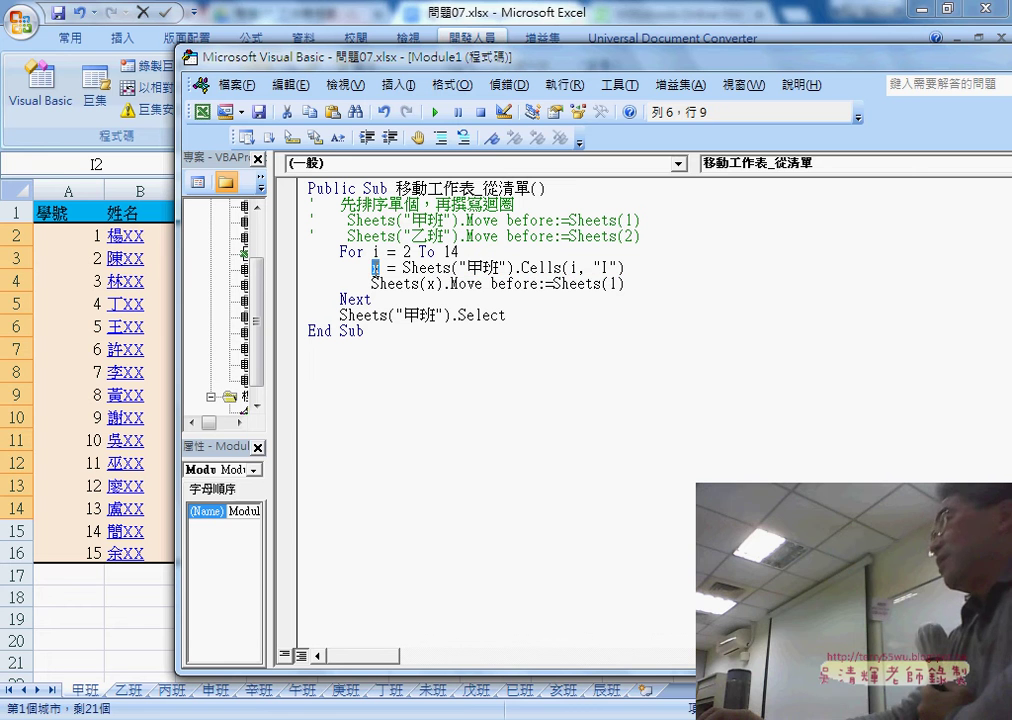
double_click(431, 284)
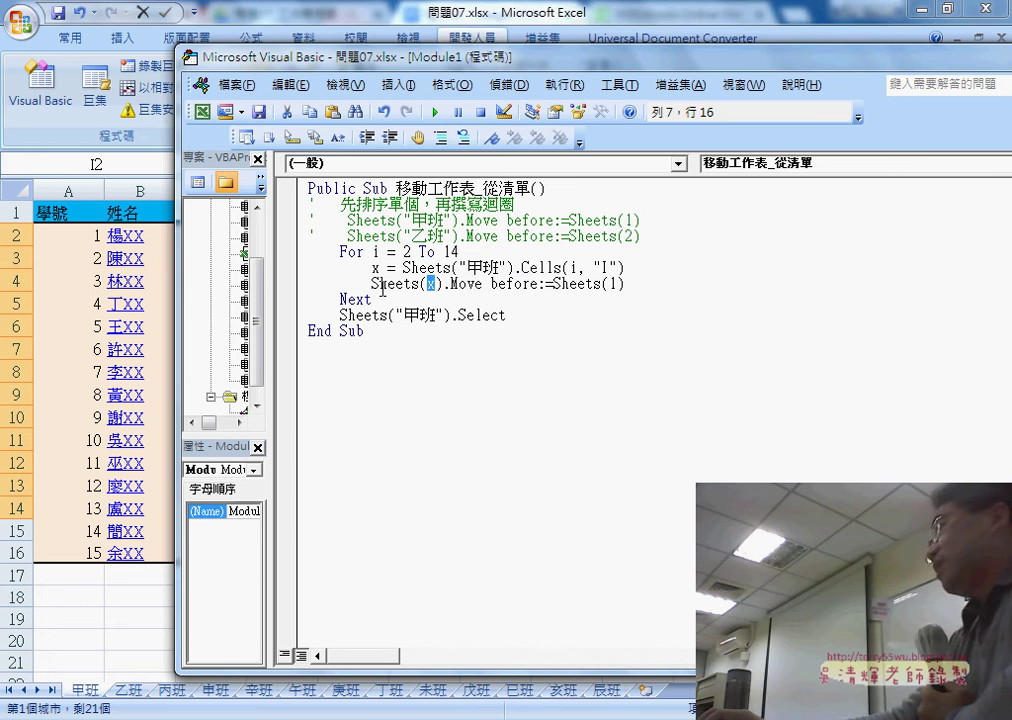
left_click_drag(450, 285, 533, 283)
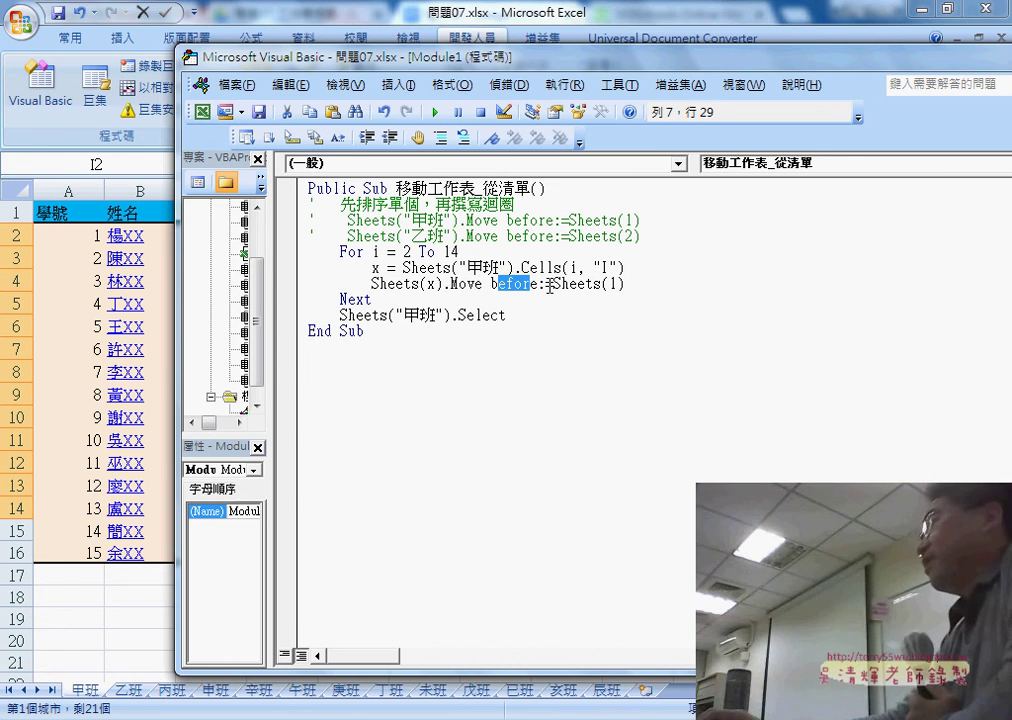
left_click(616, 284)
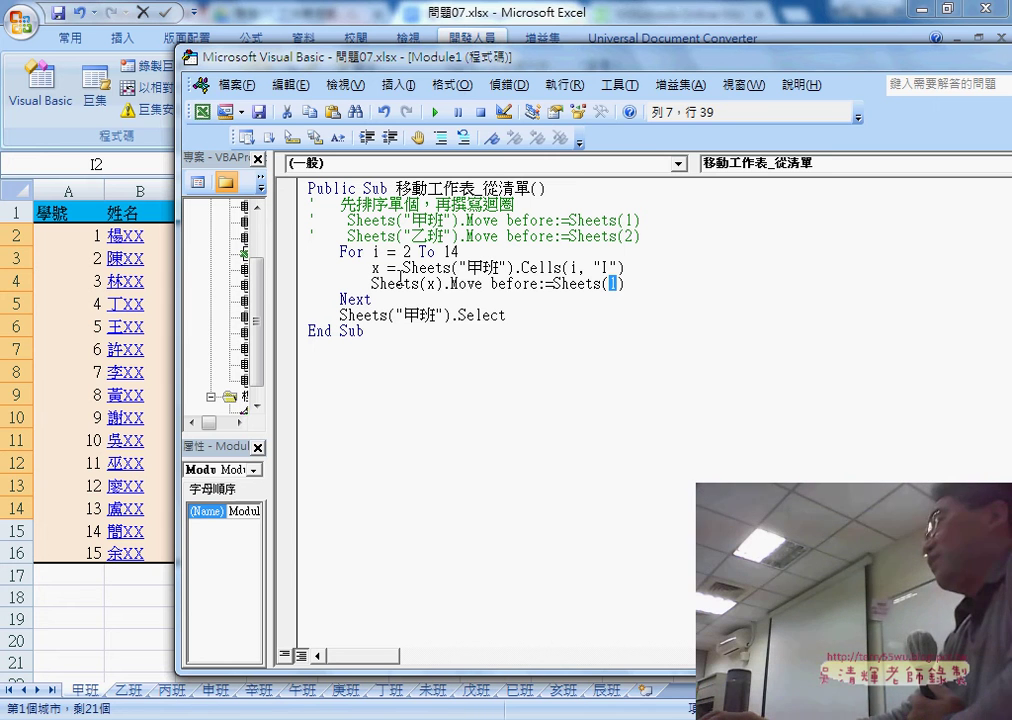
left_click(379, 252)
double_click(377, 252)
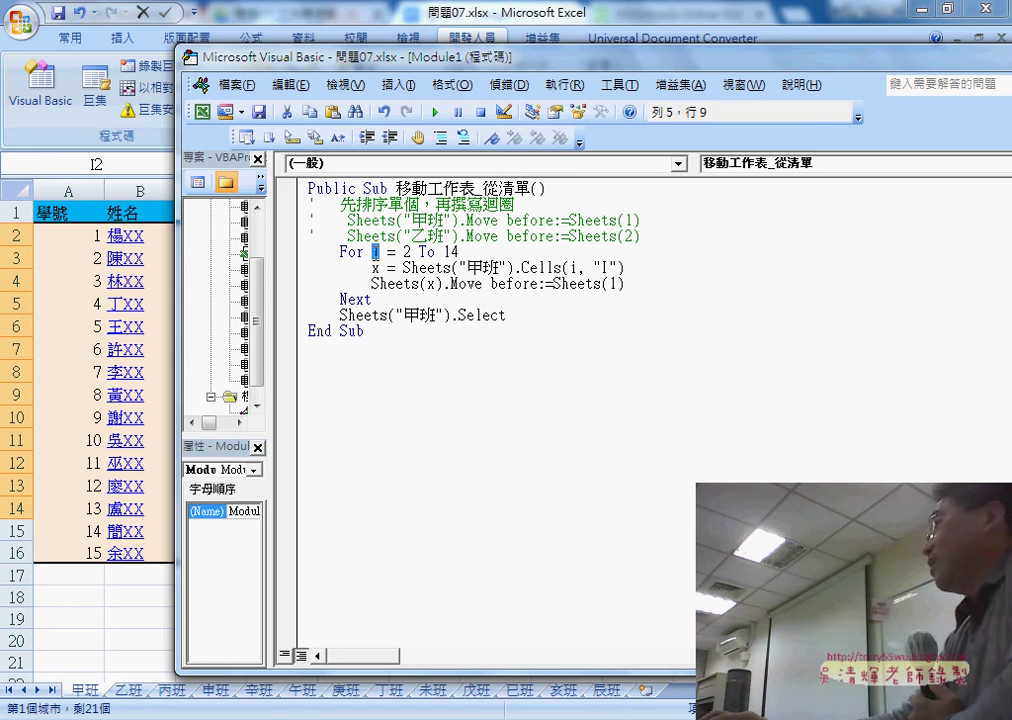
left_click_drag(403, 252, 461, 250)
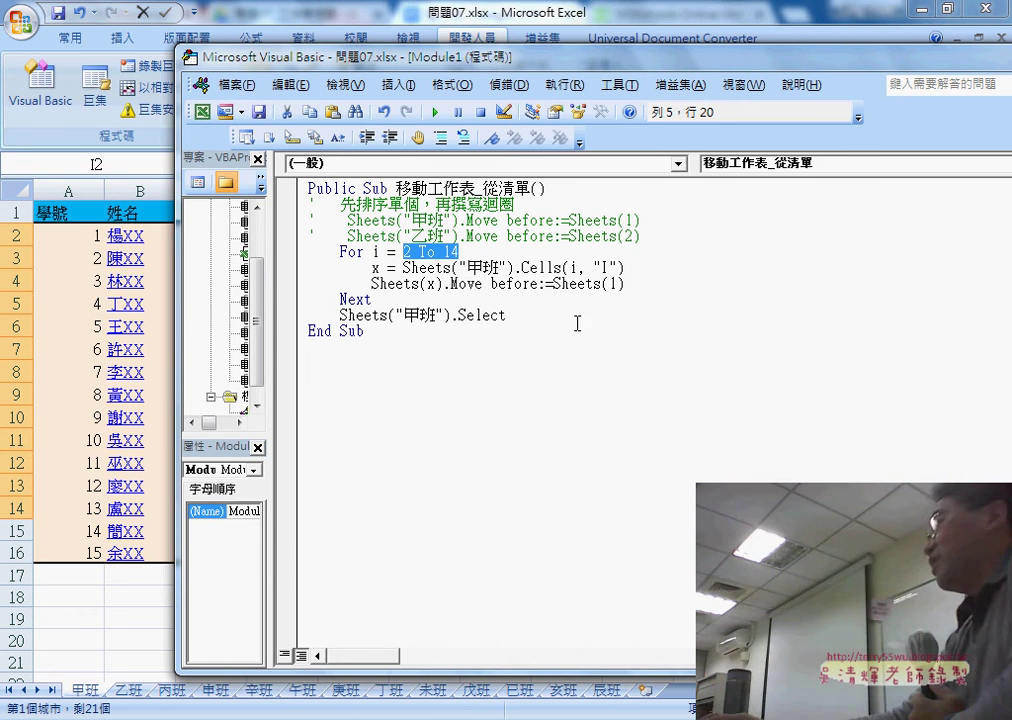
- Change Sheets(1) to Sheets(i - 1) in Module1's Sheets(x).Move line
double_click(613, 284)
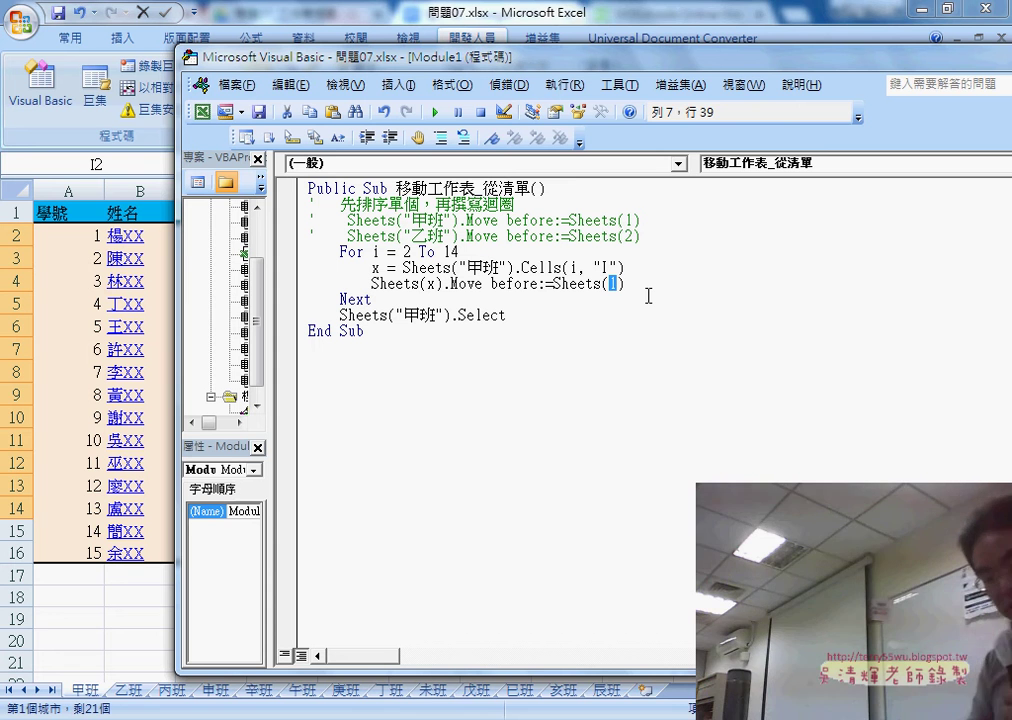
type("0")
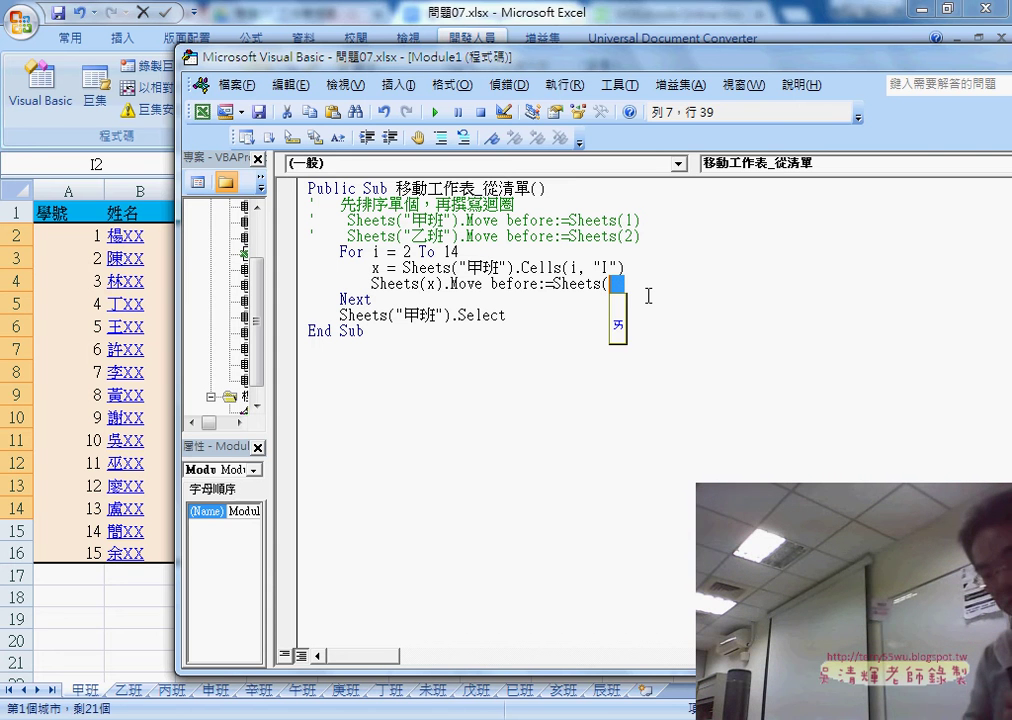
key("Escape")
type("i-")
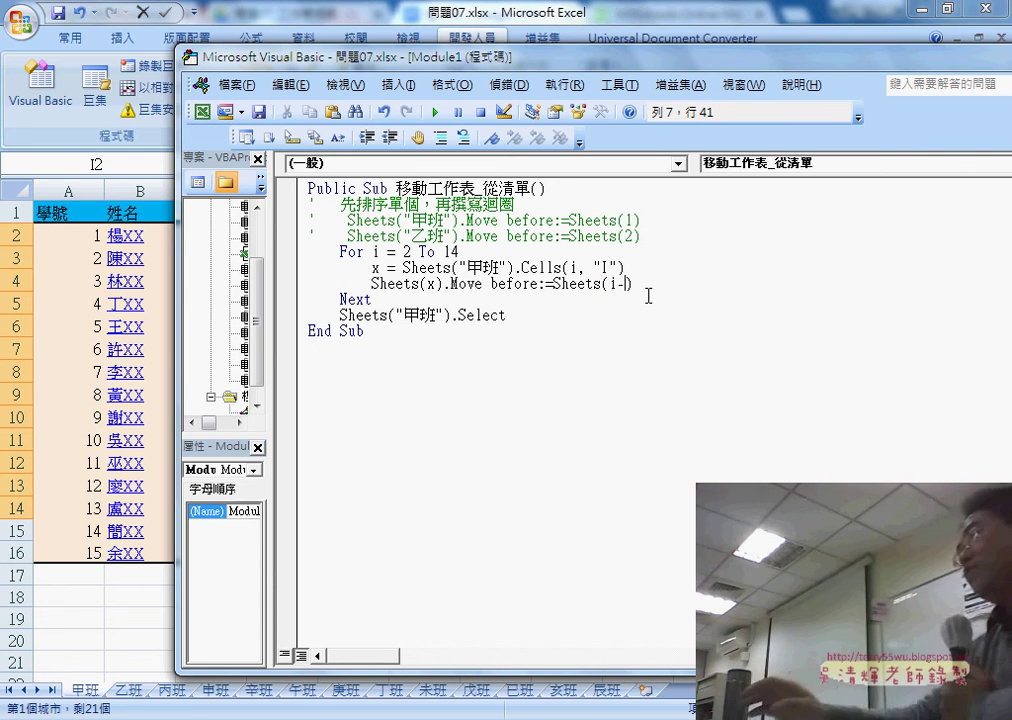
type("1")
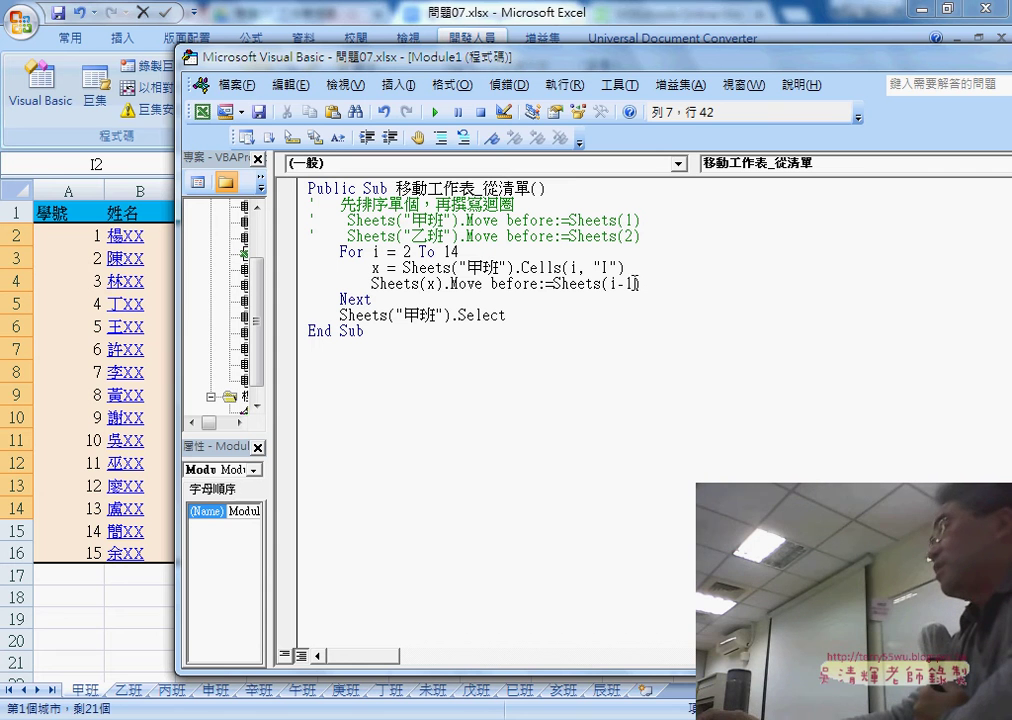
left_click_drag(634, 284, 618, 286)
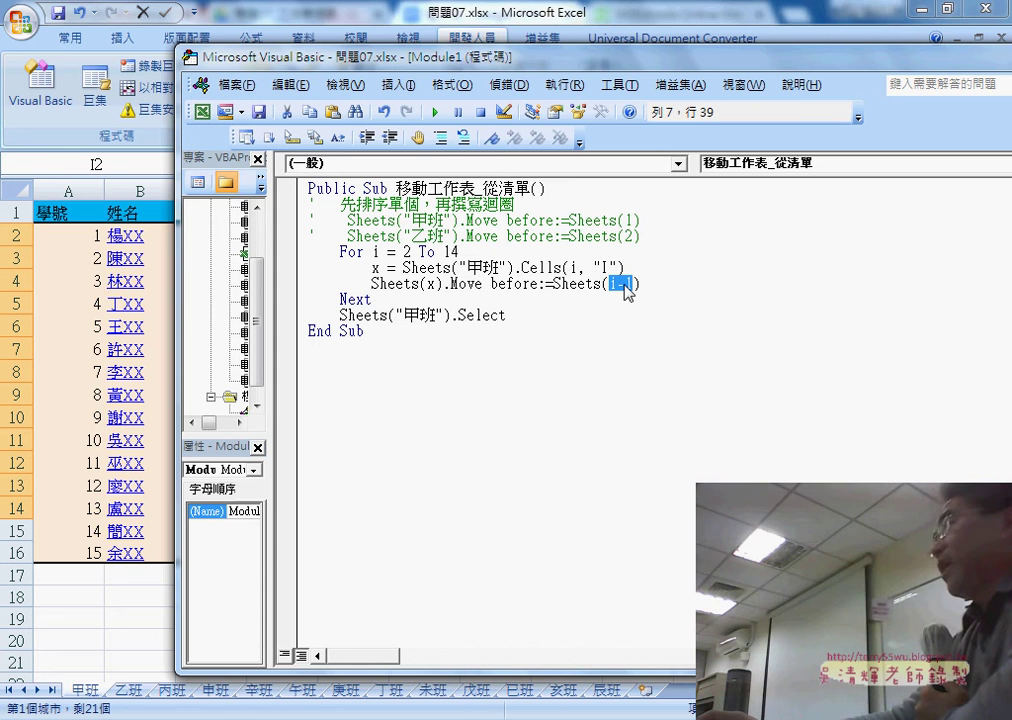
left_click(630, 337)
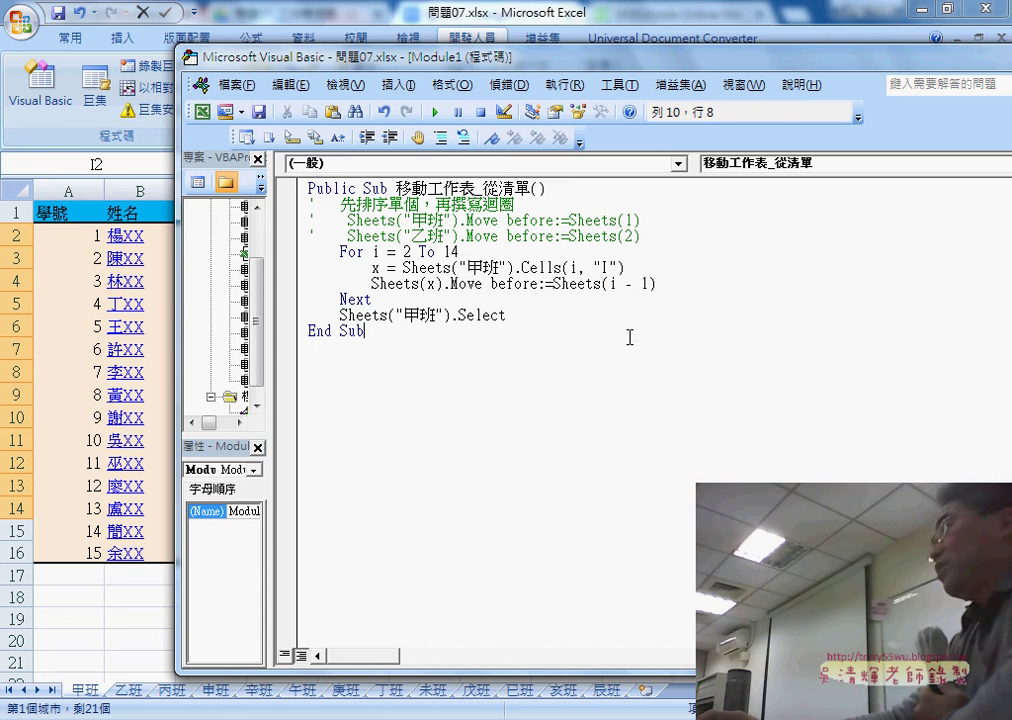
left_click_drag(510, 316, 348, 316)
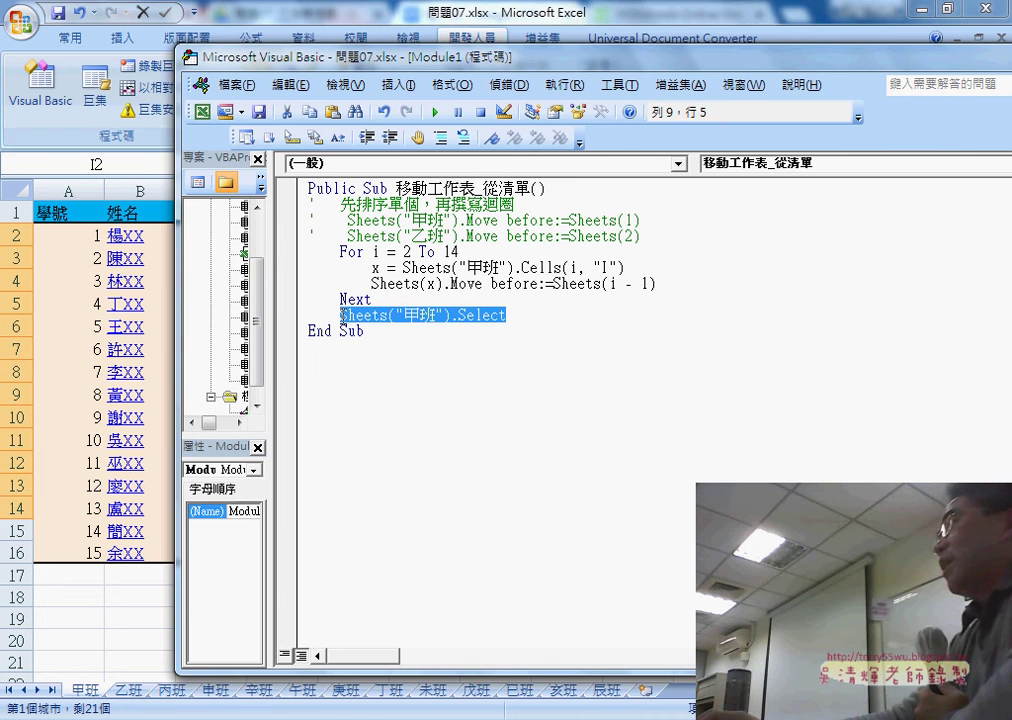
left_click(436, 284)
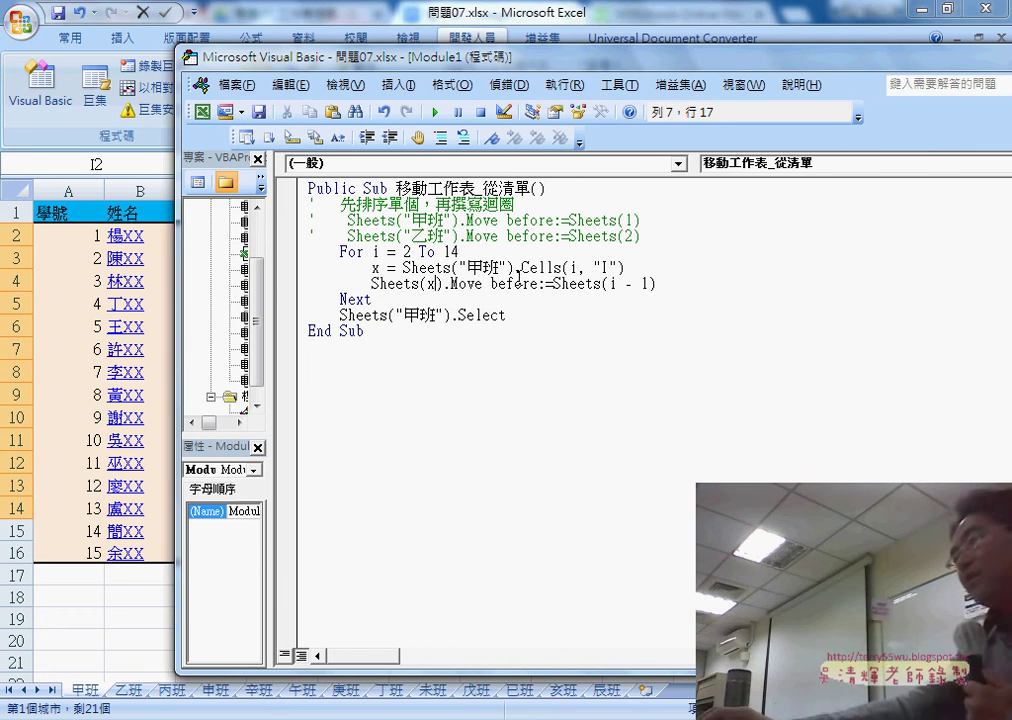
- Drag the 甲班, 乙班 and 丙班 tabs out of order, then return to the VBA editor
left_click(92, 688)
left_click_drag(215, 693, 300, 690)
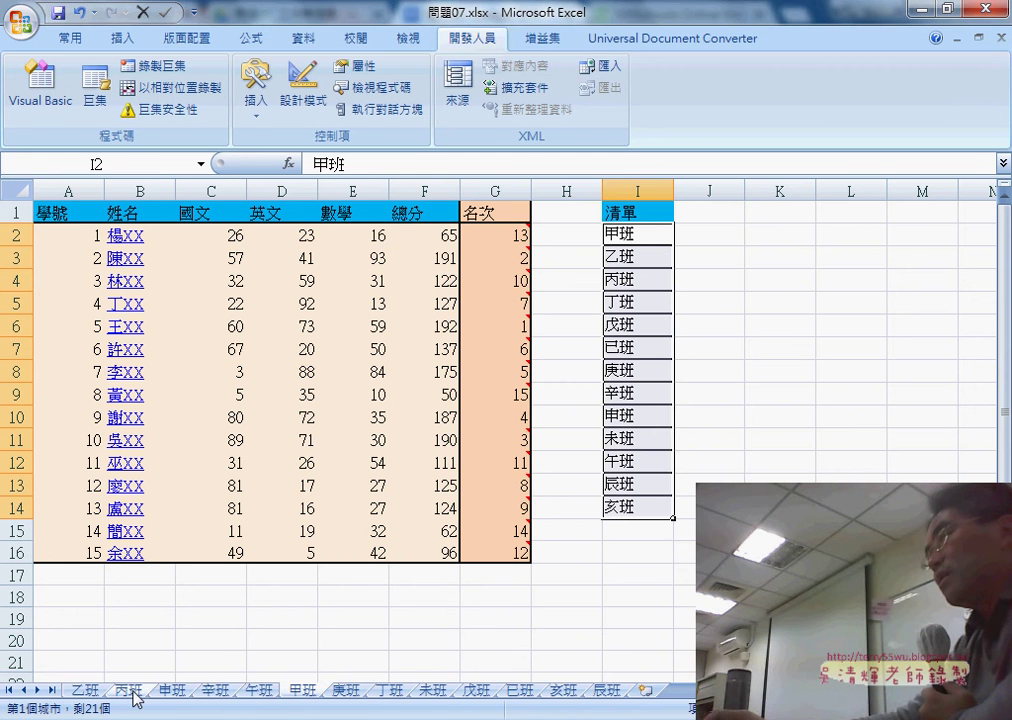
mouse_move(135, 690)
left_mouse_down()
mouse_move(457, 690)
mouse_move(409, 690)
left_mouse_up()
left_click_drag(85, 690, 300, 690)
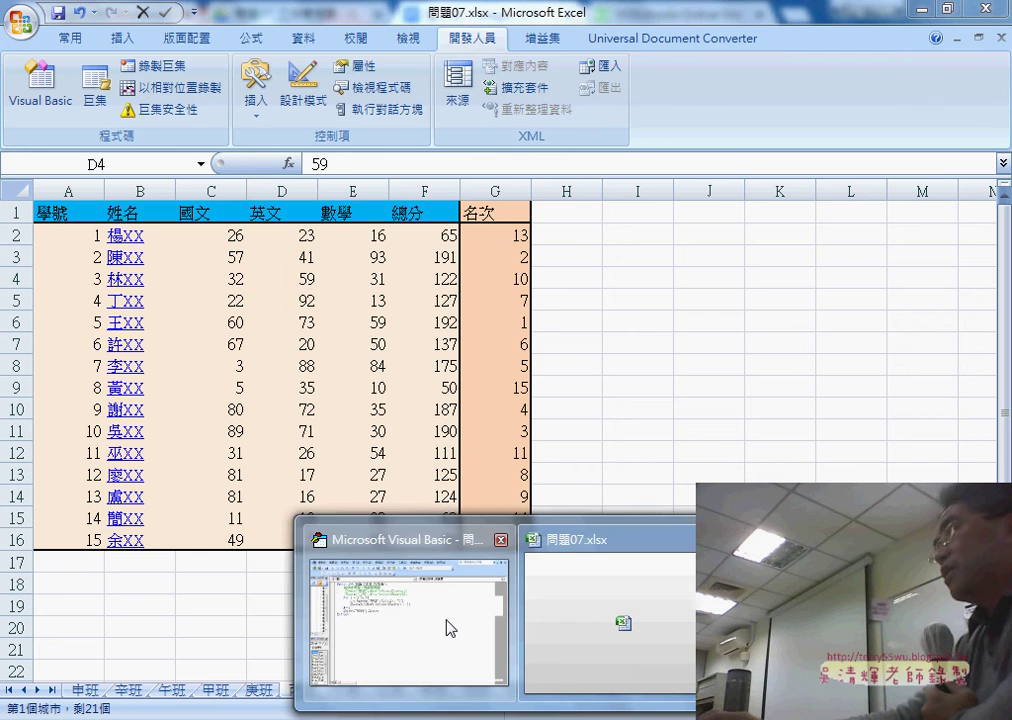
left_click(450, 628)
left_click_drag(300, 56, 543, 59)
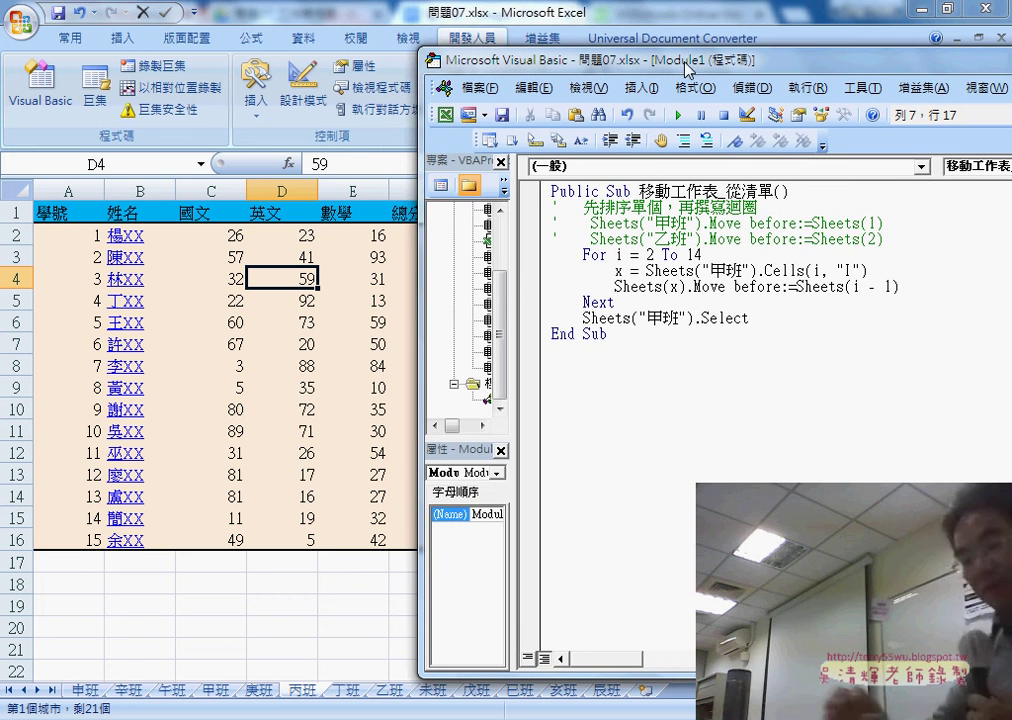
- Step through the macro with F8, moving 甲班 to first and 乙班 to second
key("F8")
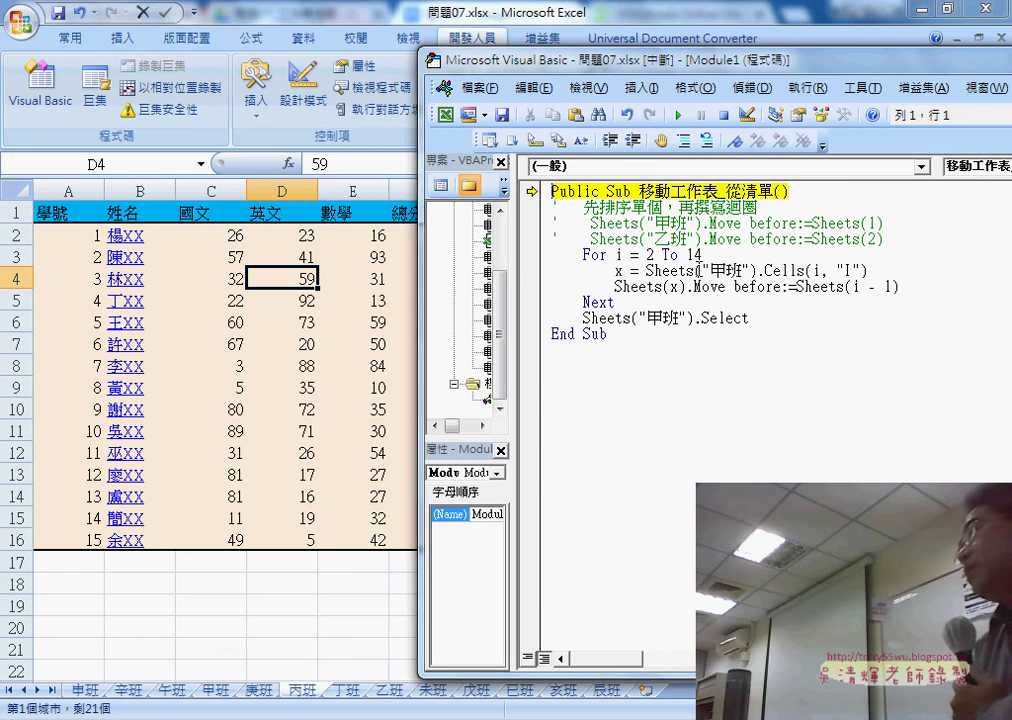
key("F8")
key("F8")
key("F8")
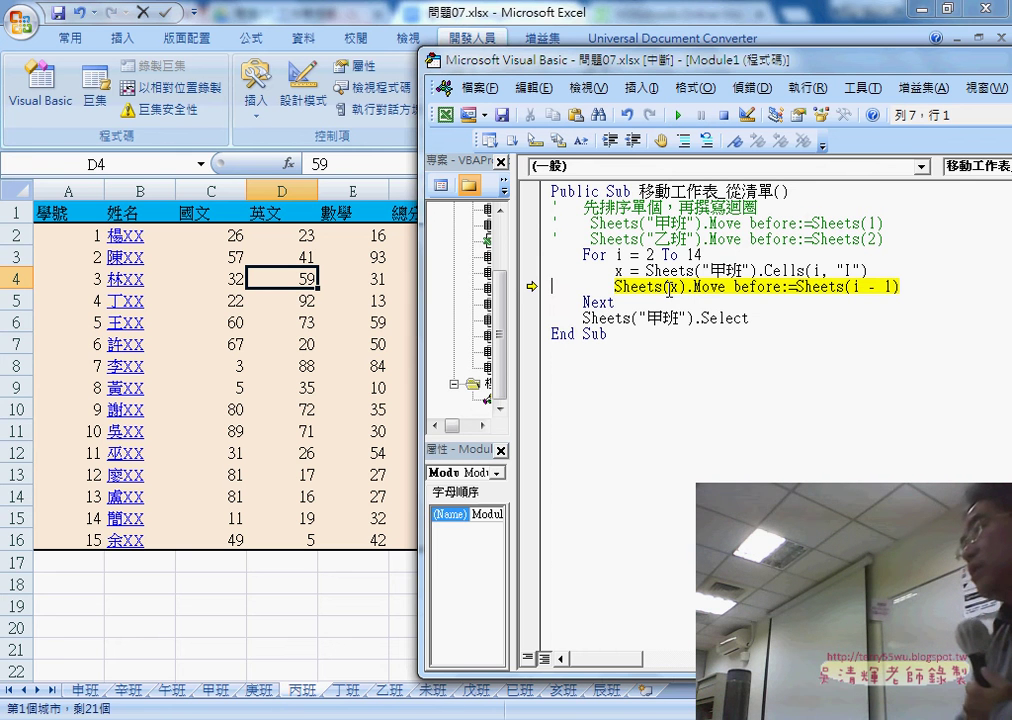
key("F8")
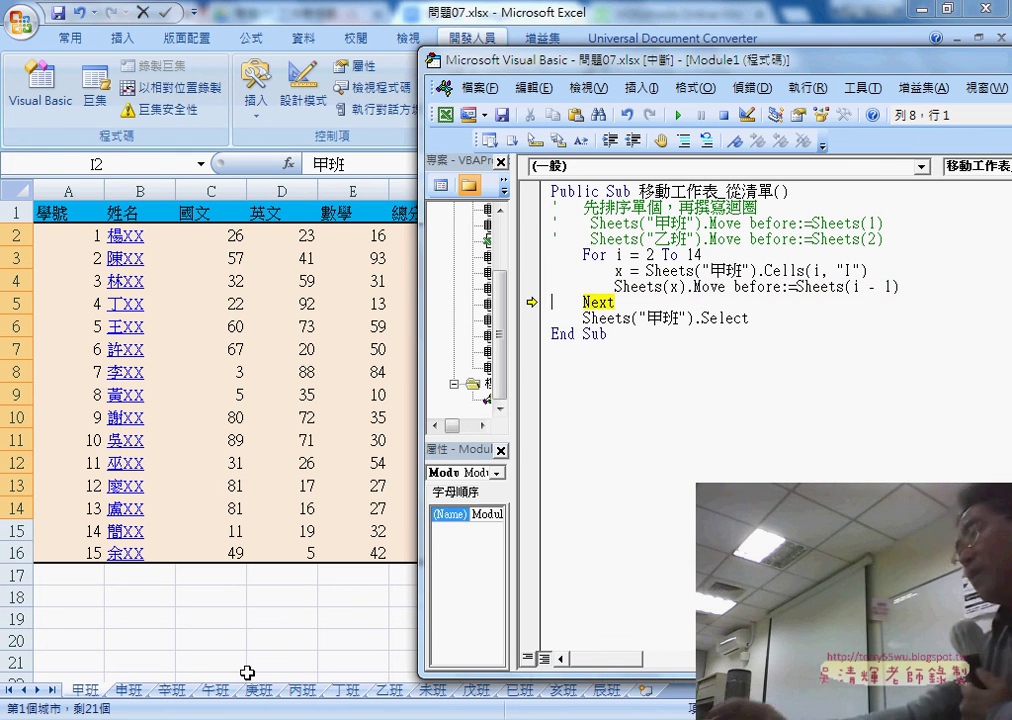
key("F8")
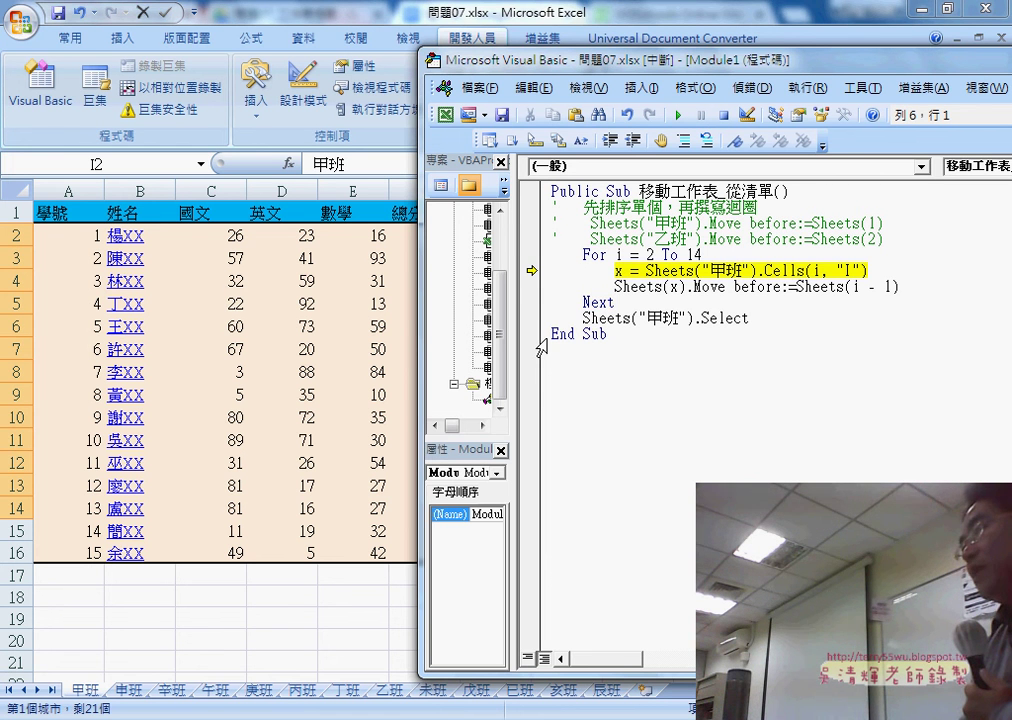
key("F8")
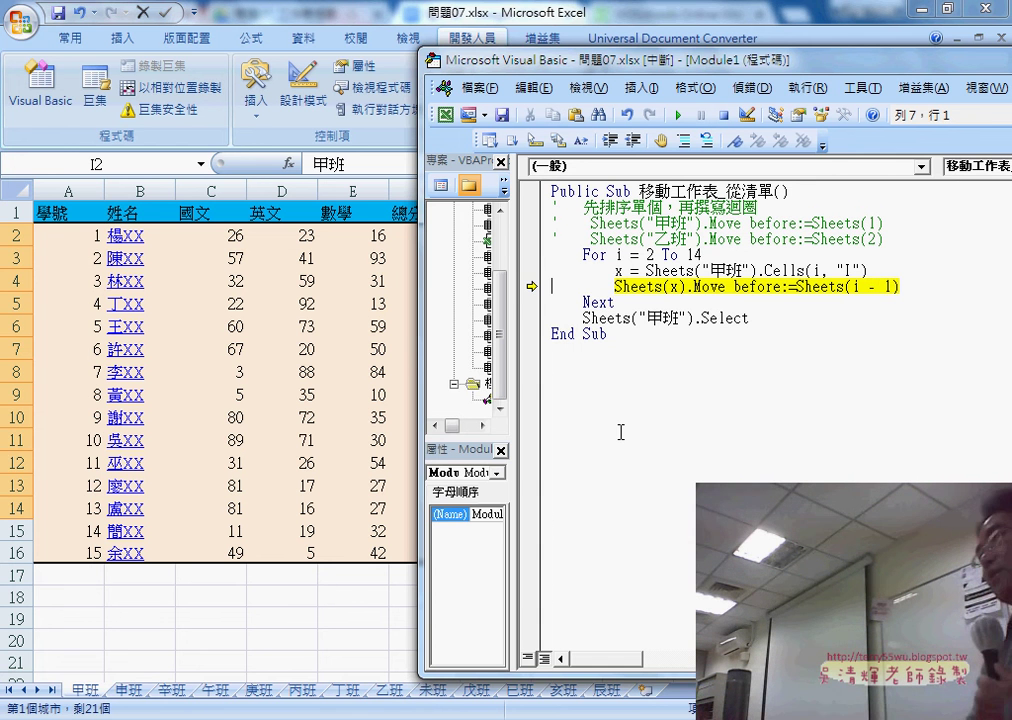
key("F8")
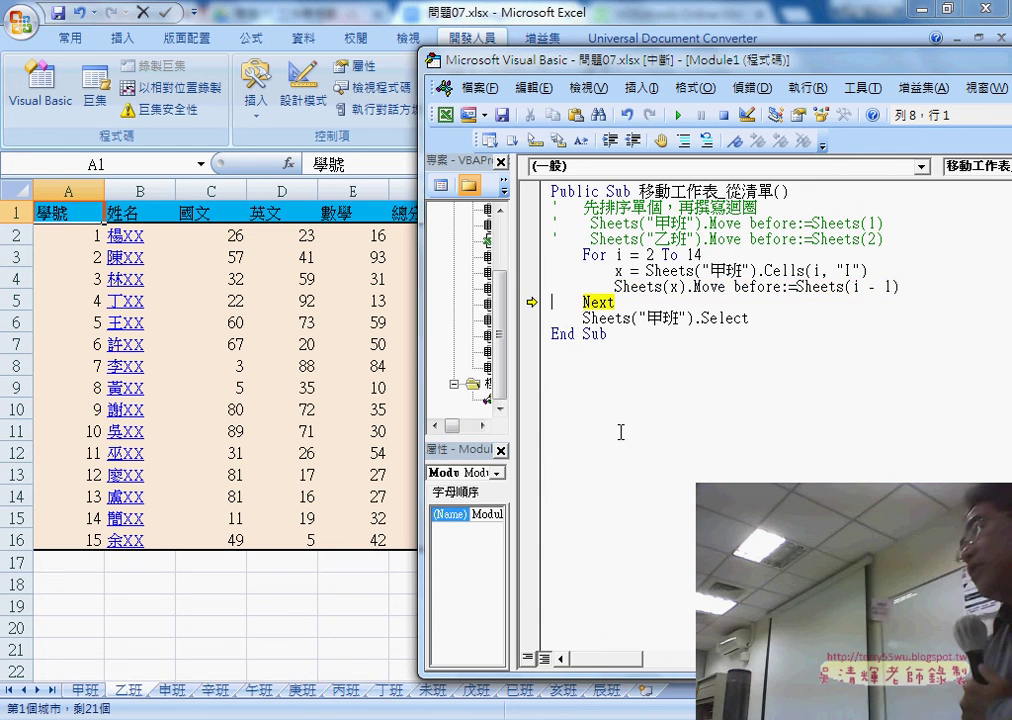
- Keep stepping to move 丙班 and 丁班 forward, then let the macro run to the end
key("F8")
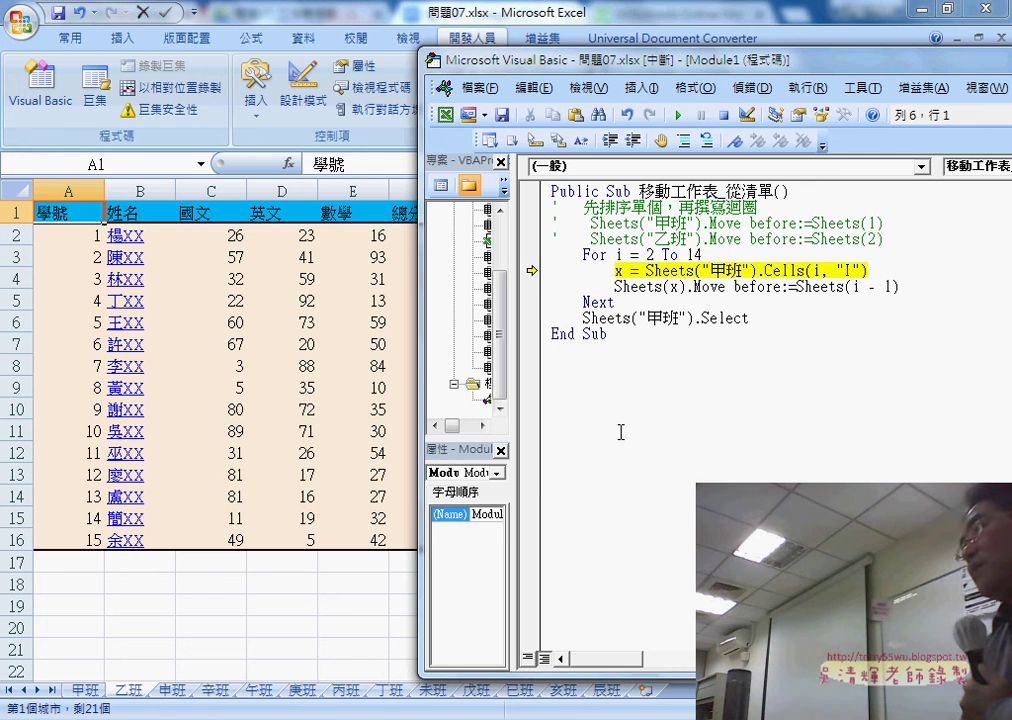
key("F8")
key("F8")
key("F8")
key("F8")
key("F8")
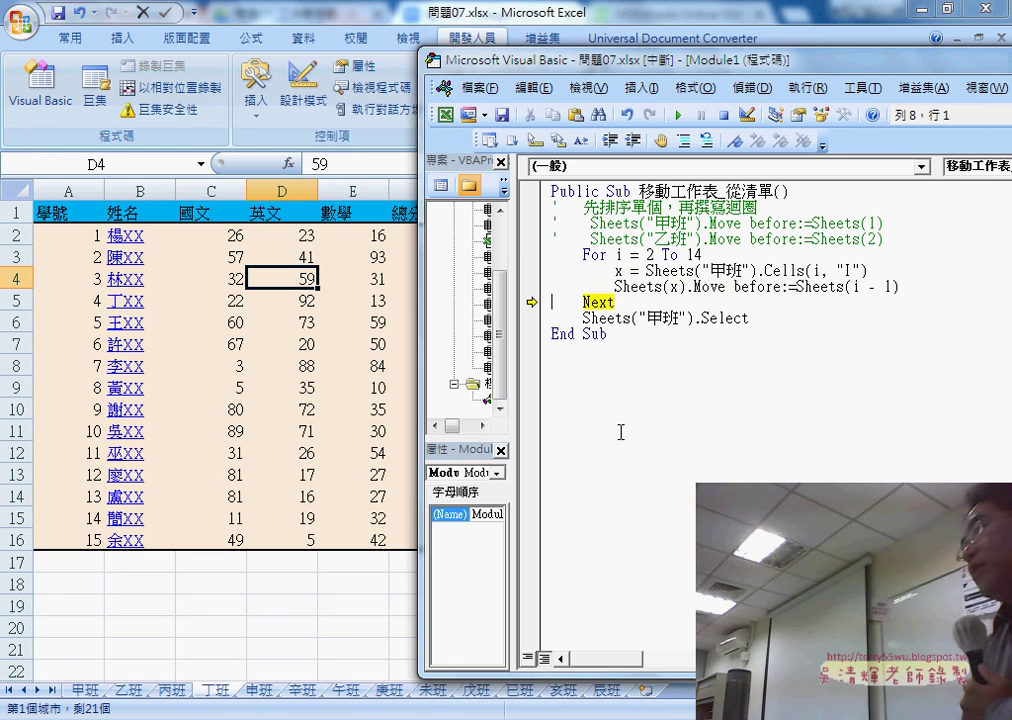
key("F8")
key("F8")
key("F8")
key("F8")
key("F8")
key("F8")
key("F8")
key("F8")
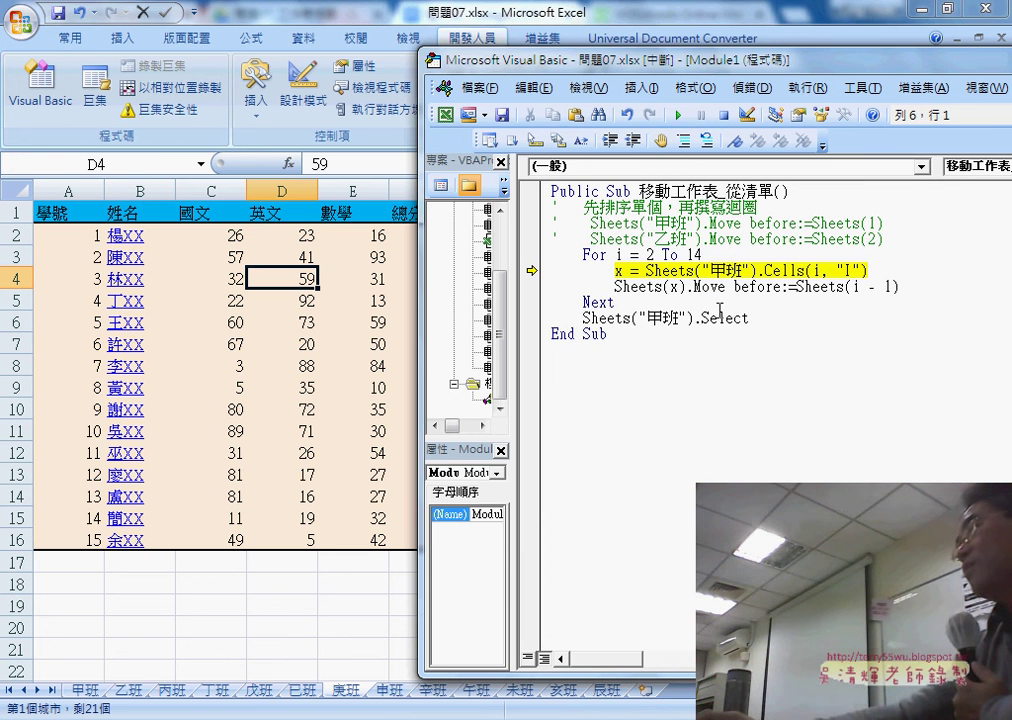
left_click_drag(752, 319, 574, 318)
left_click(678, 115)
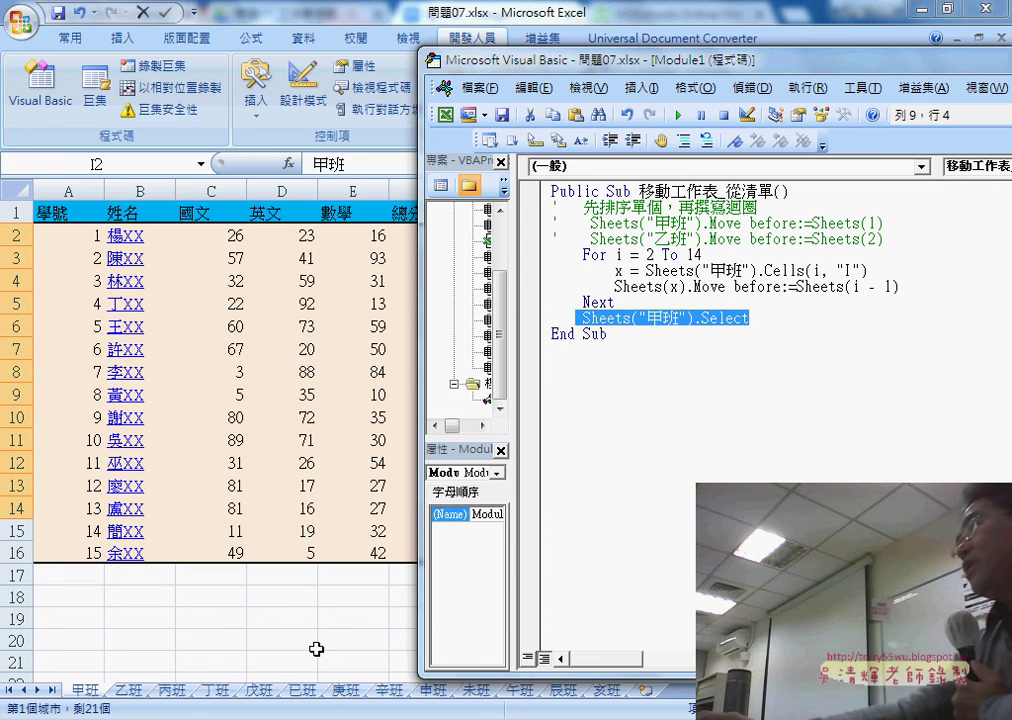
- Bring the 甲班 sheet forward and select I2:I14 to compare with the reordered tabs
left_click(282, 640)
left_click_drag(632, 234, 620, 507)
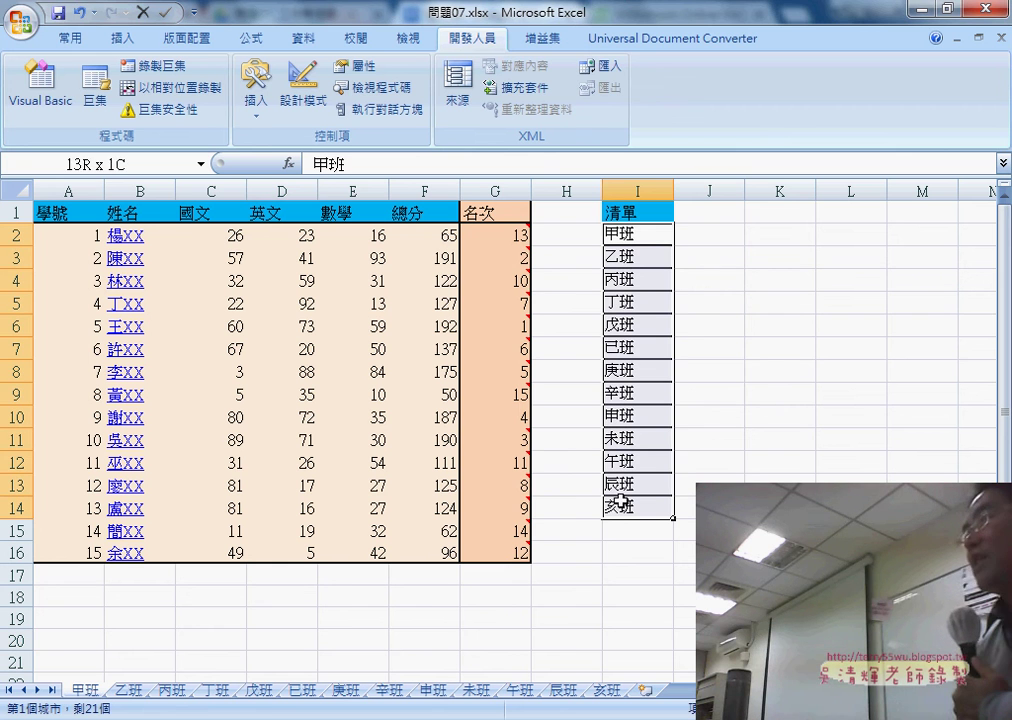